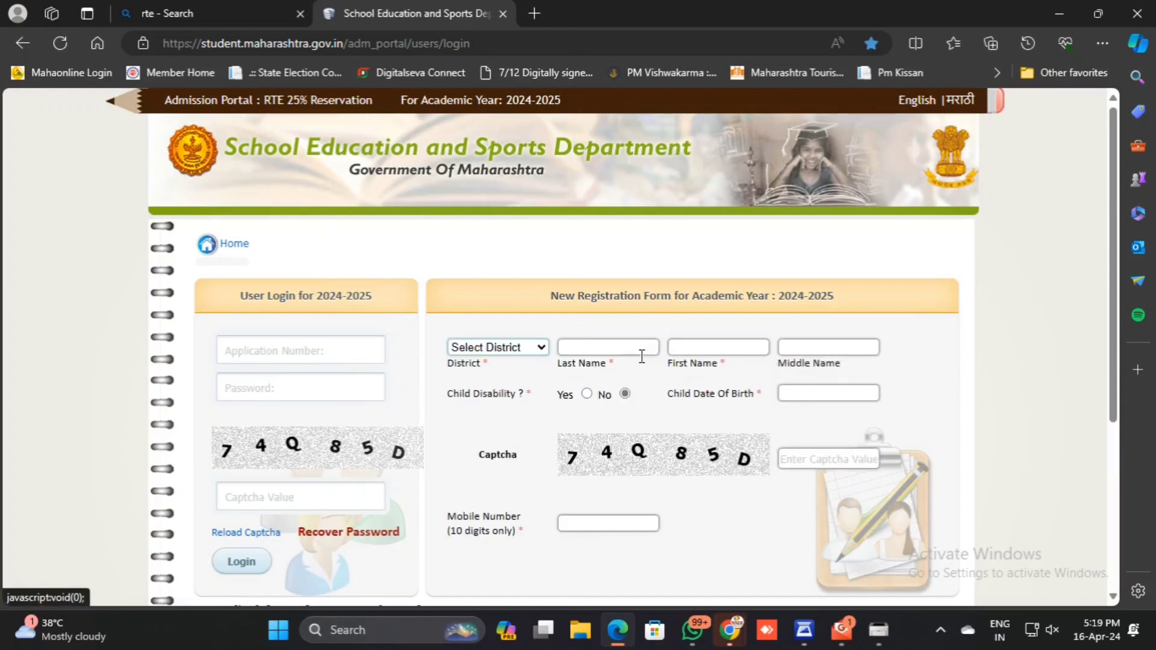
Select Nagpur as the district in the new registration form and enter the child's last, first and middle names.
left_click(518, 352)
left_click(470, 313)
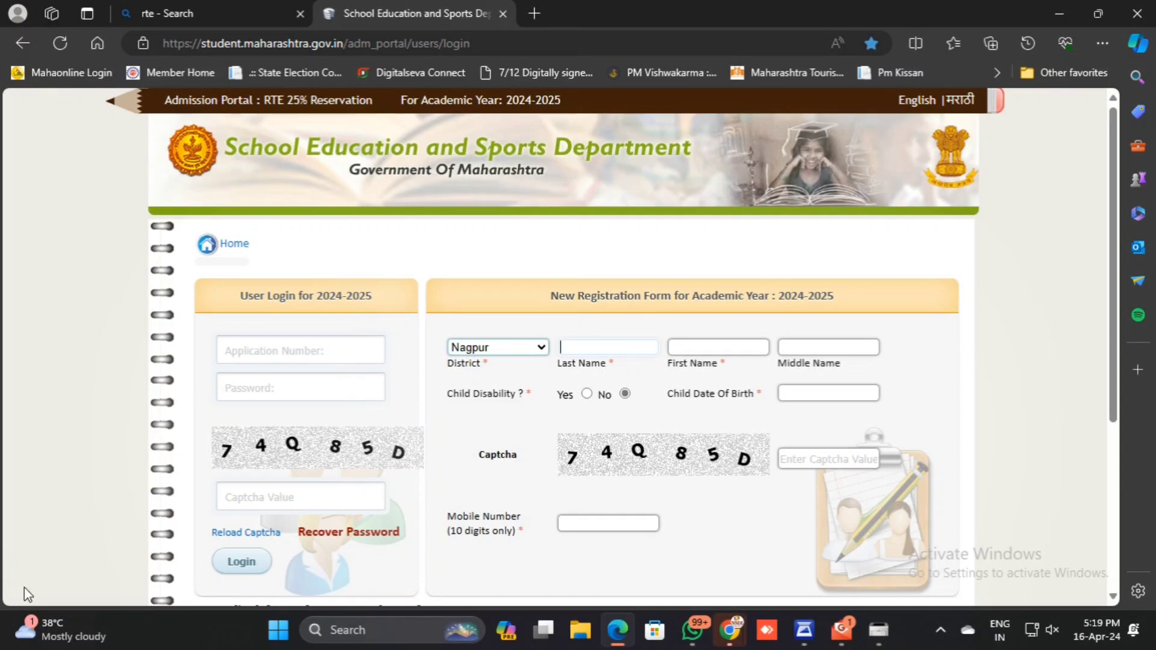
mouse_move(692, 630)
key("Return")
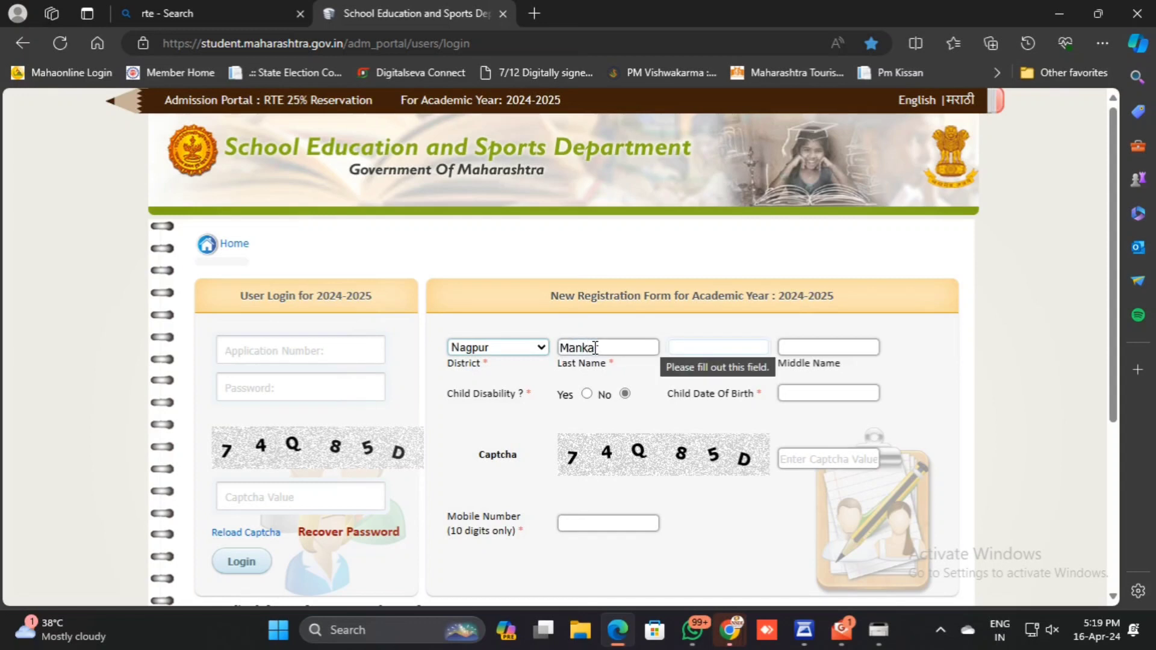
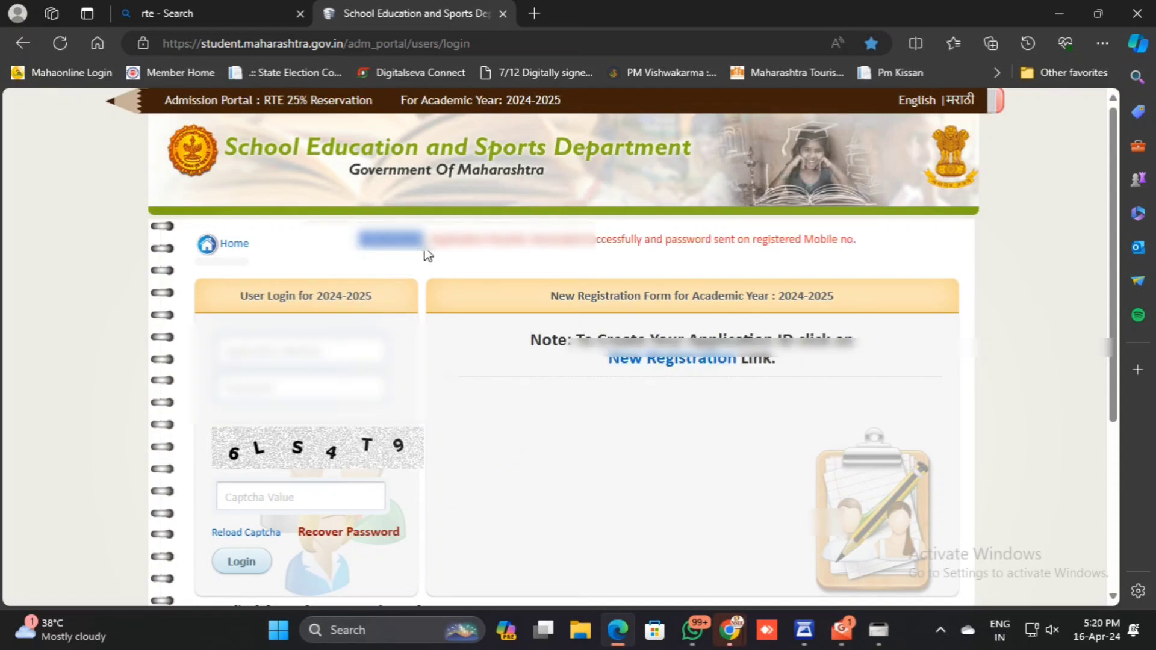
Paste the generated application number into the user login form and try to log in.
left_click(321, 352)
key("ctrl+v")
left_click(308, 389)
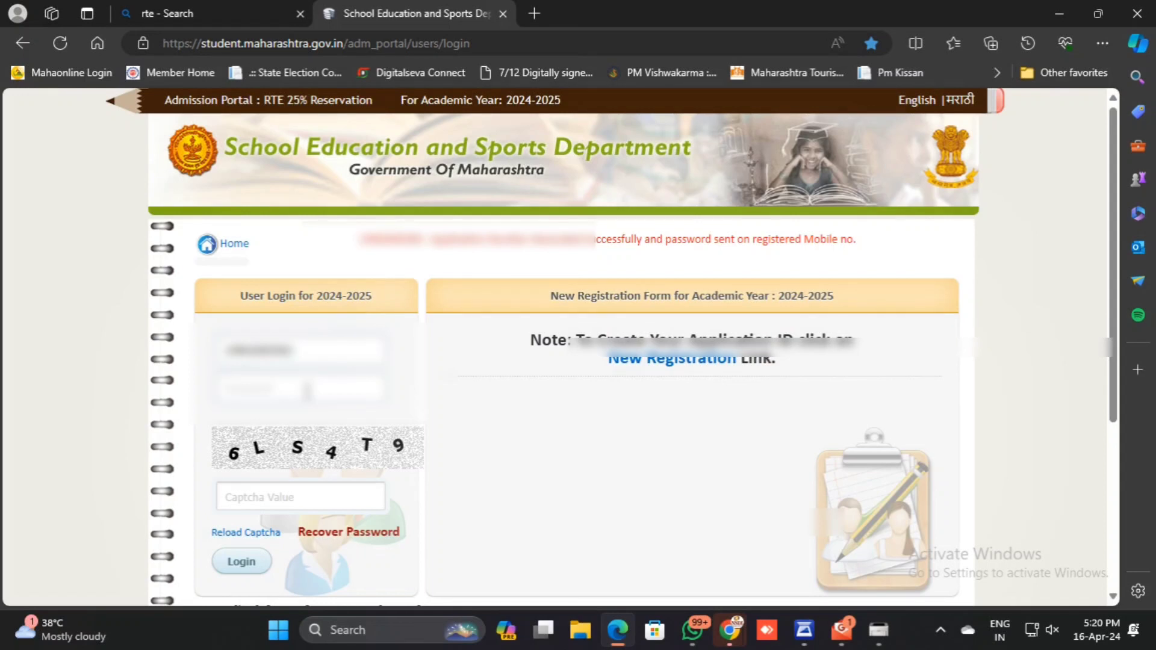
key("Return")
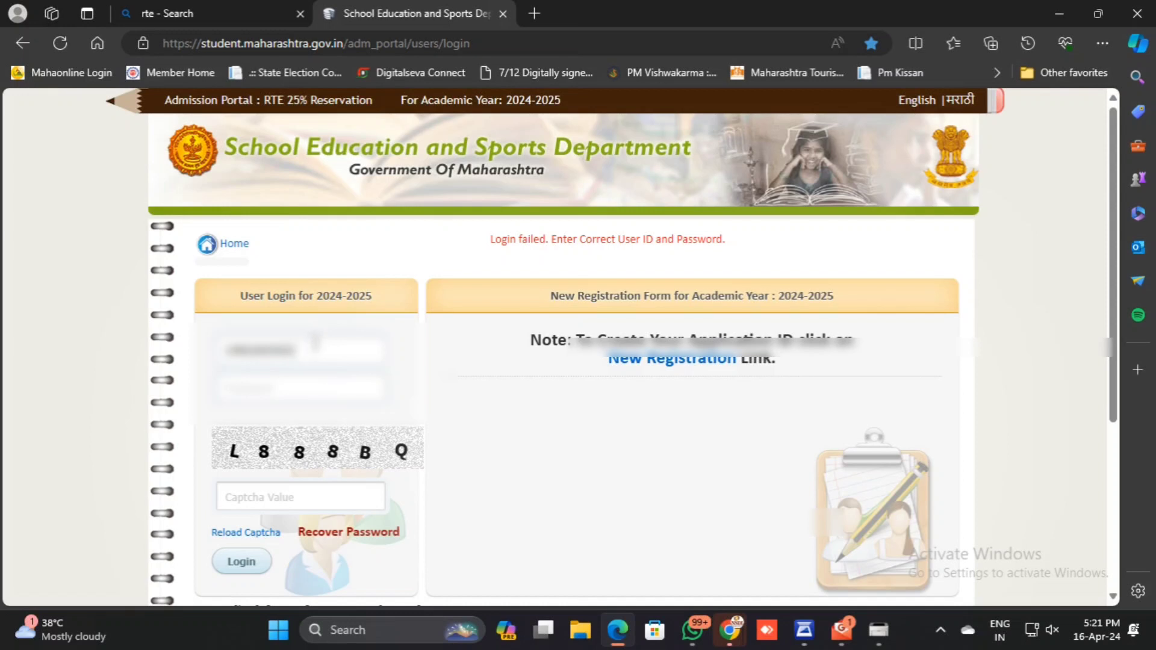
Enter the displayed captcha value in the login form, correcting the missing character.
left_click(270, 503)
type("L88BQQ")
key("BackSpace")
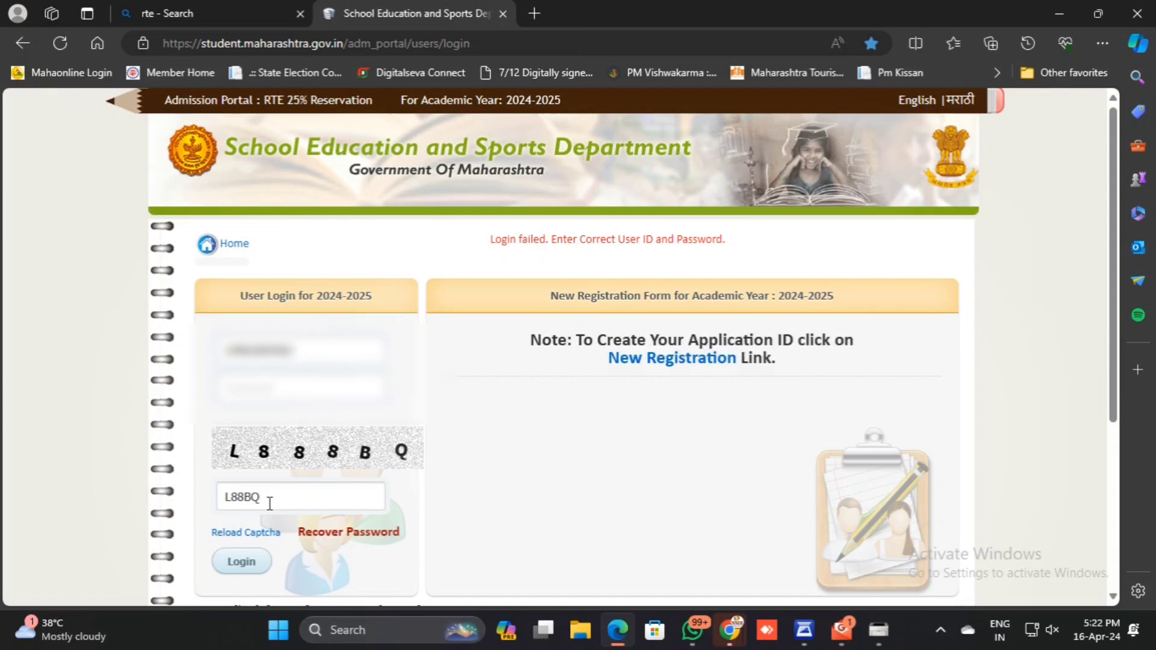
key("BackSpace")
key("BackSpace")
type("8BQ")
Enter the account password received for the application and log in.
left_click(246, 387)
type("••")
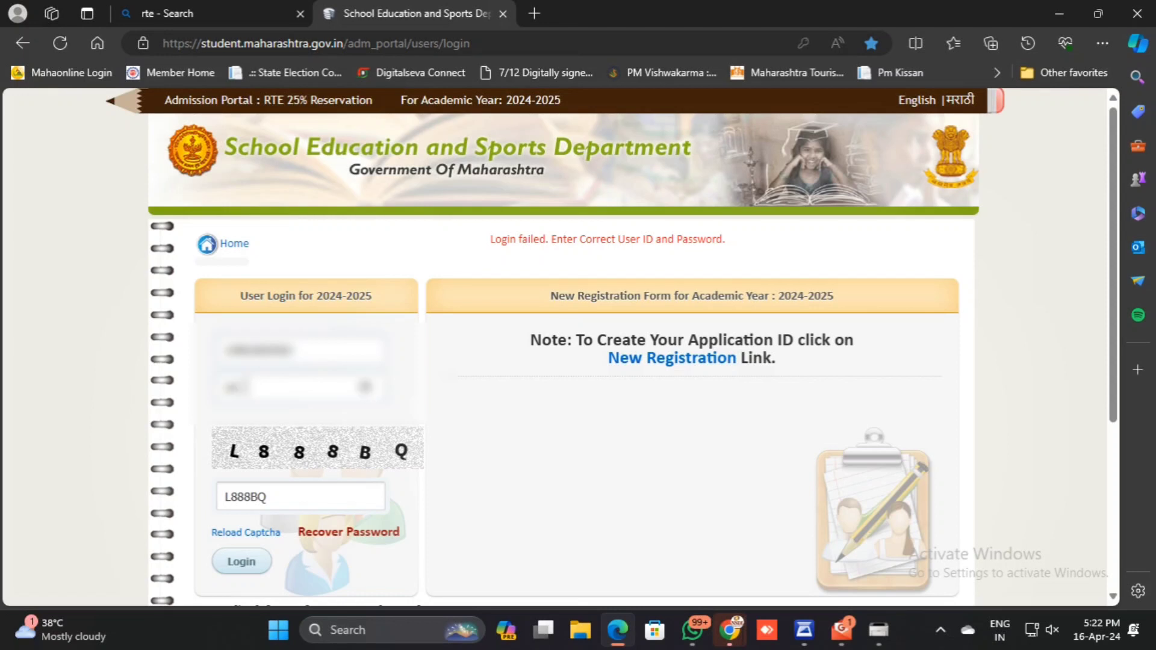
type("•••••")
left_click(249, 564)
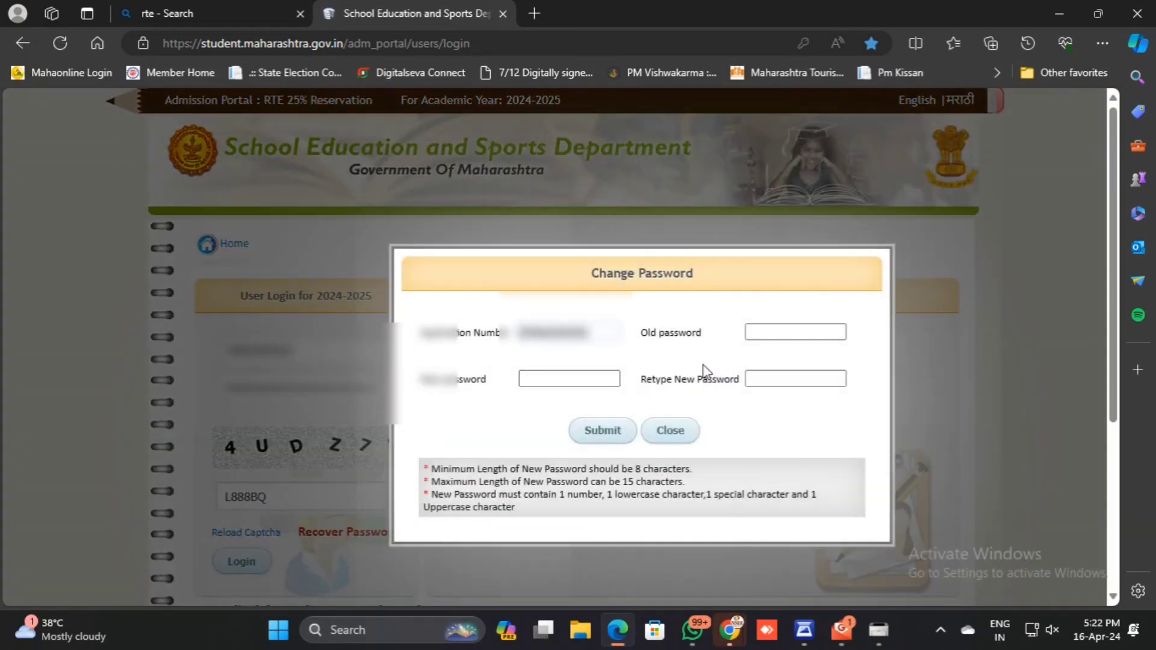
Enter the current password as the old password in the Change Password form.
left_click(789, 331)
type("••")
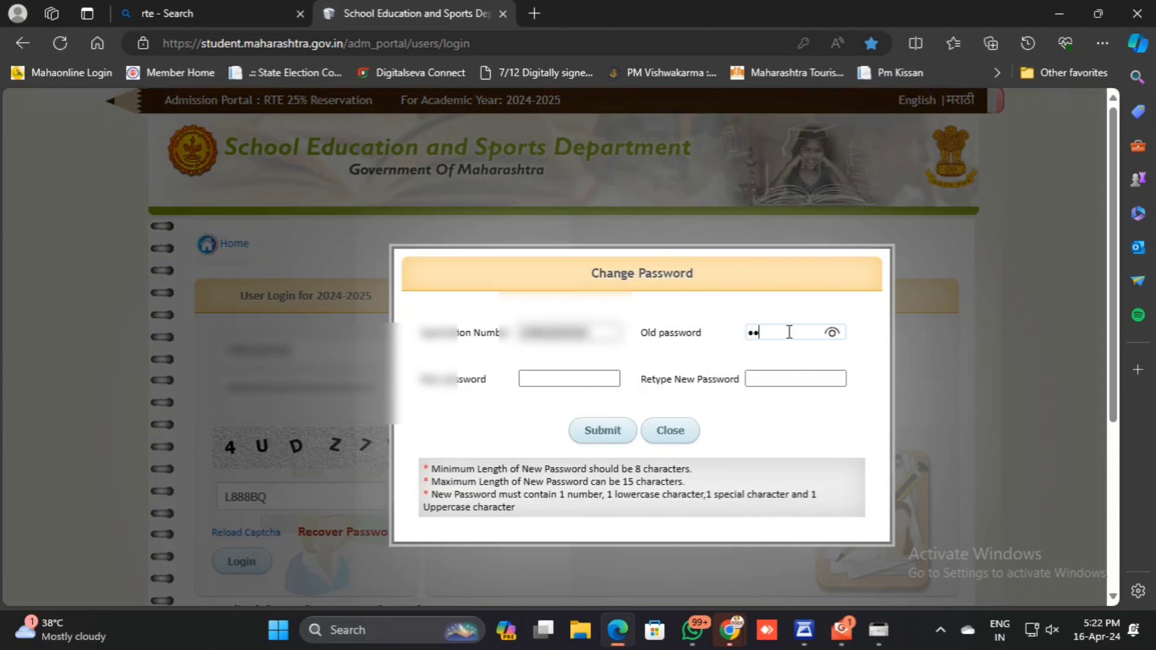
type("••••••")
Enter a new account password that meets the listed password rules.
left_click(589, 377)
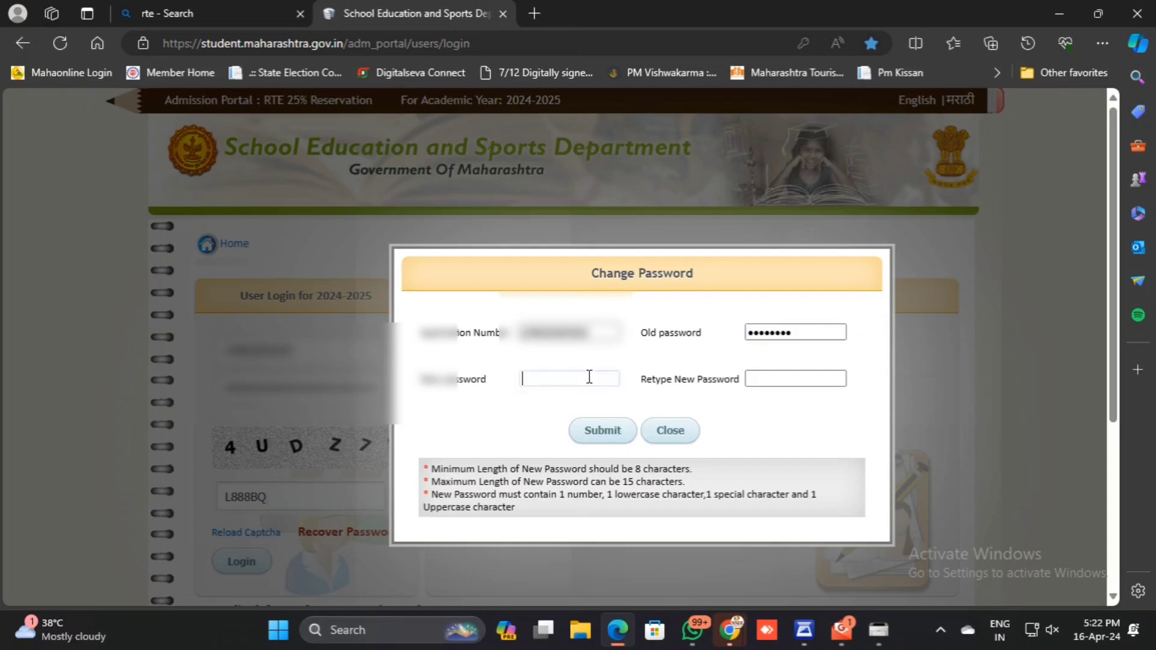
type("•••••••••")
key("Tab")
Retype the new password, submit the password change and acknowledge the confirmation message.
type("•")
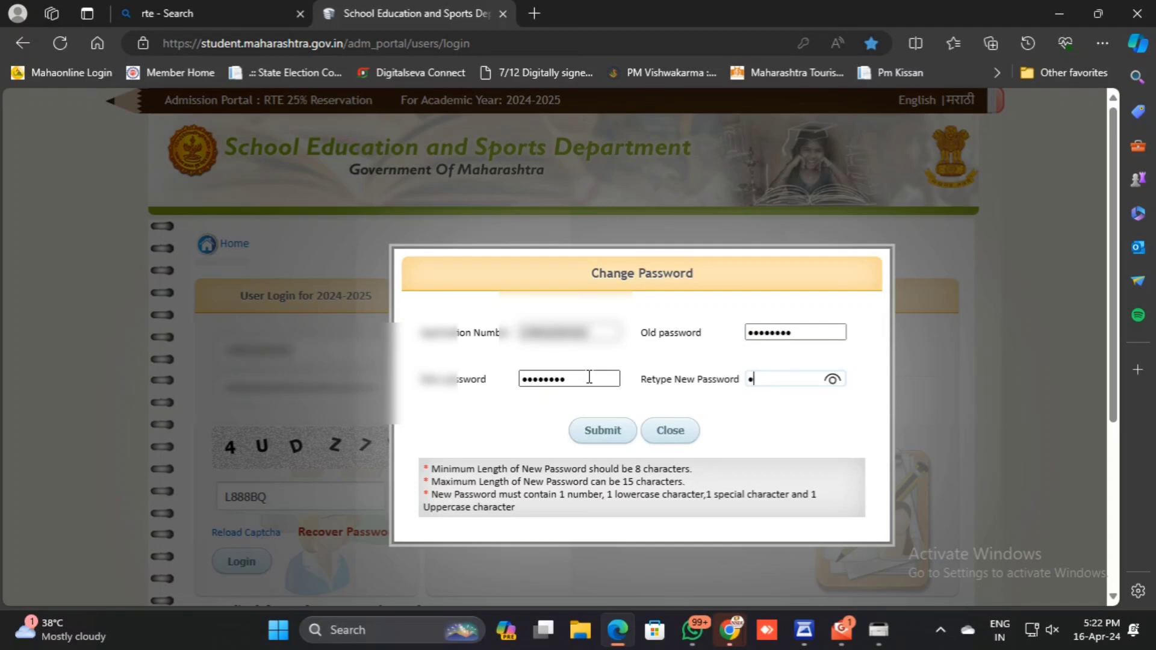
type("••••")
key("BackSpace")
key("BackSpace")
key("BackSpace")
key("BackSpace")
key("BackSpace")
type("•••••••••")
left_click(592, 439)
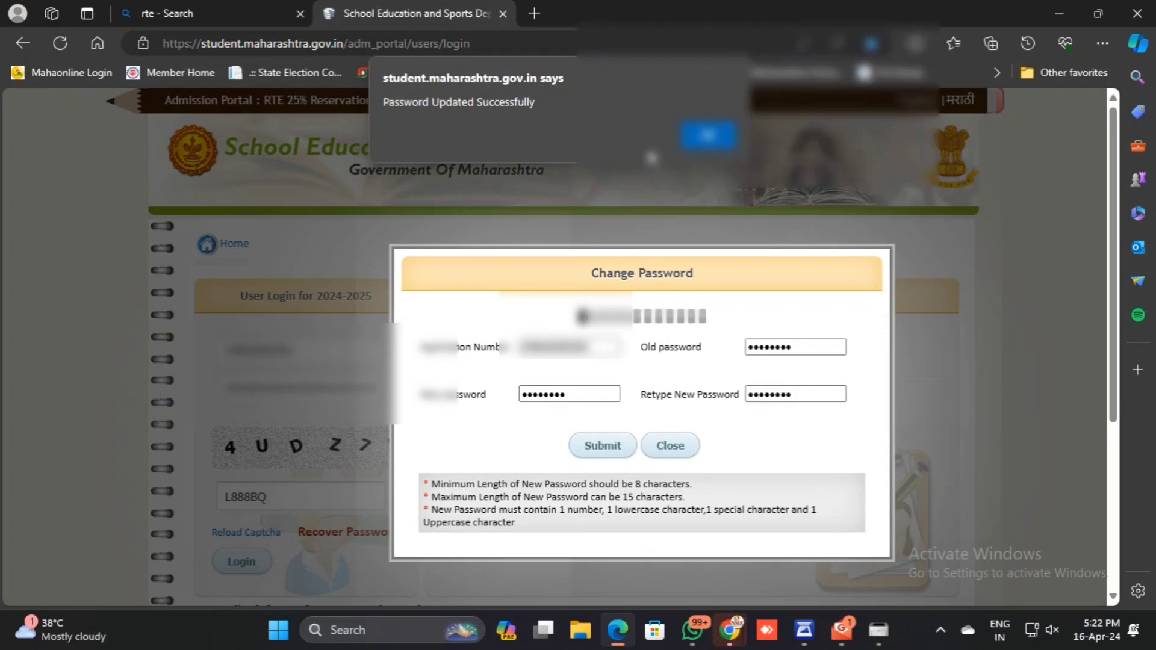
left_click(706, 136)
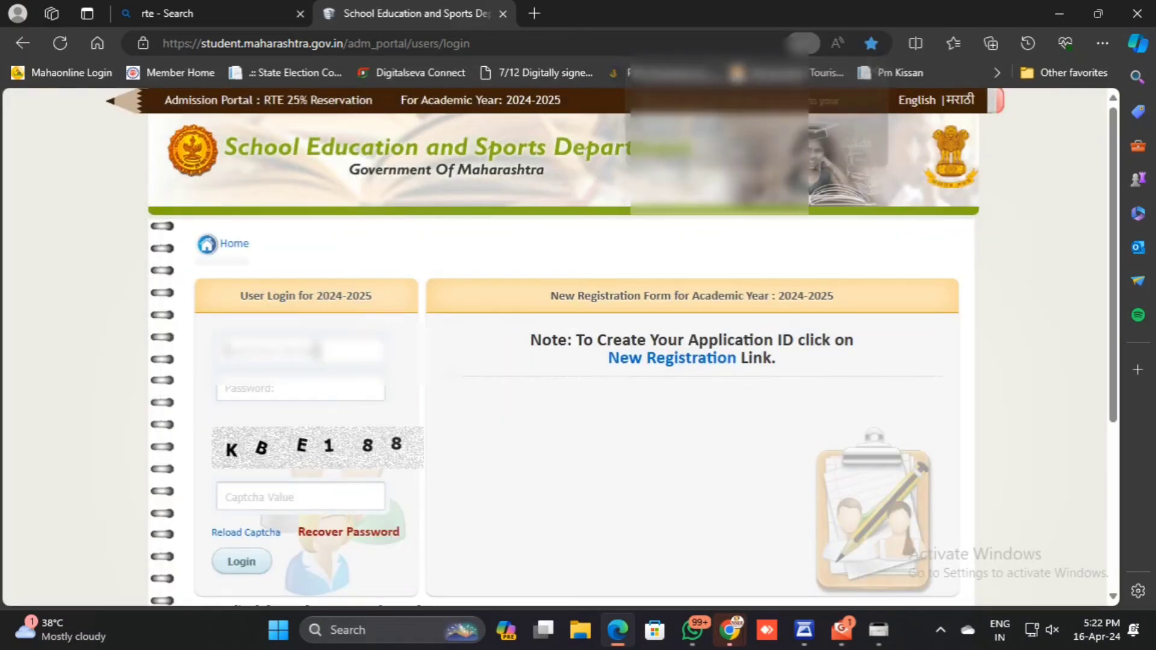
Log in to the portal with the application number, the new password and the displayed captcha value.
left_click(323, 392)
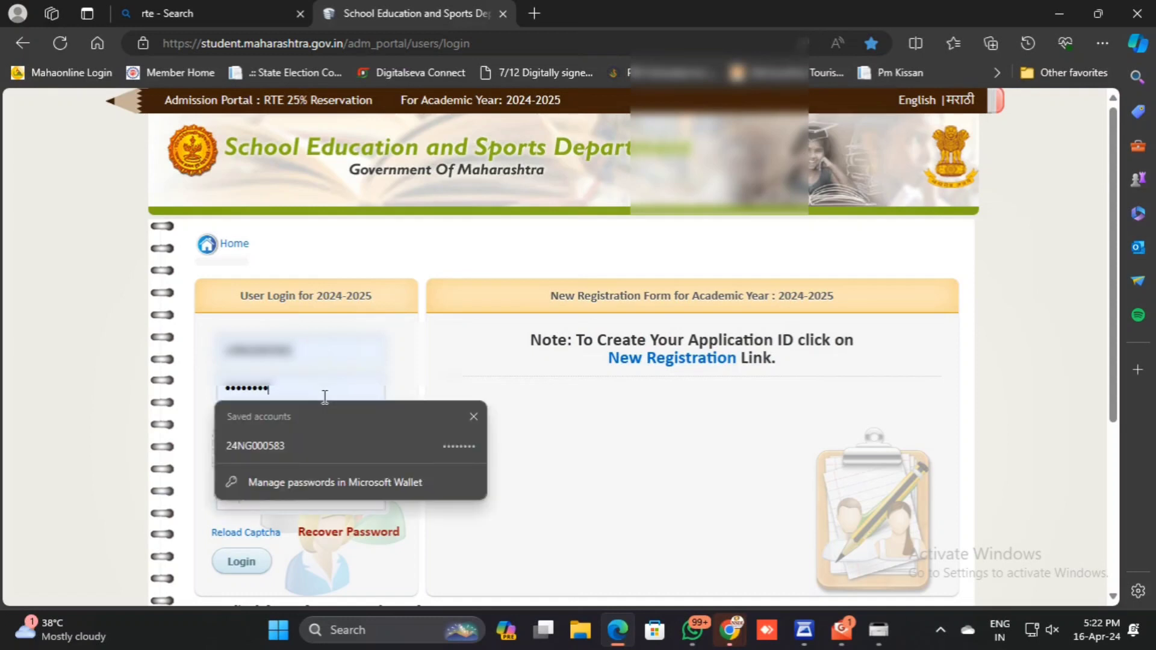
left_click(676, 491)
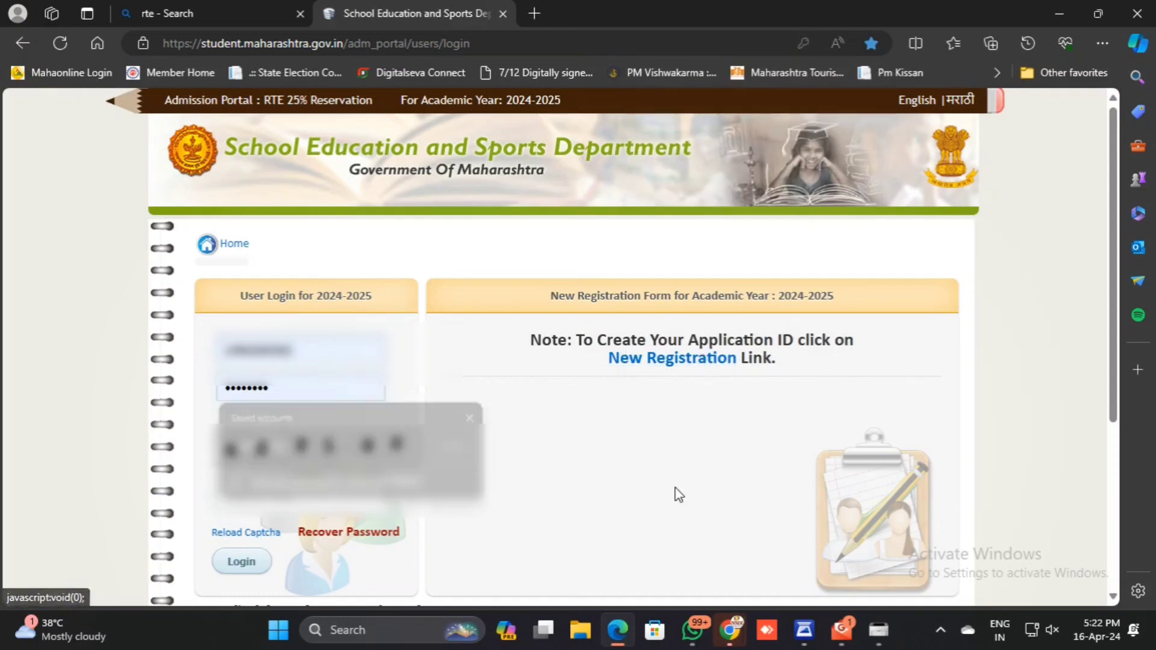
left_click(321, 497)
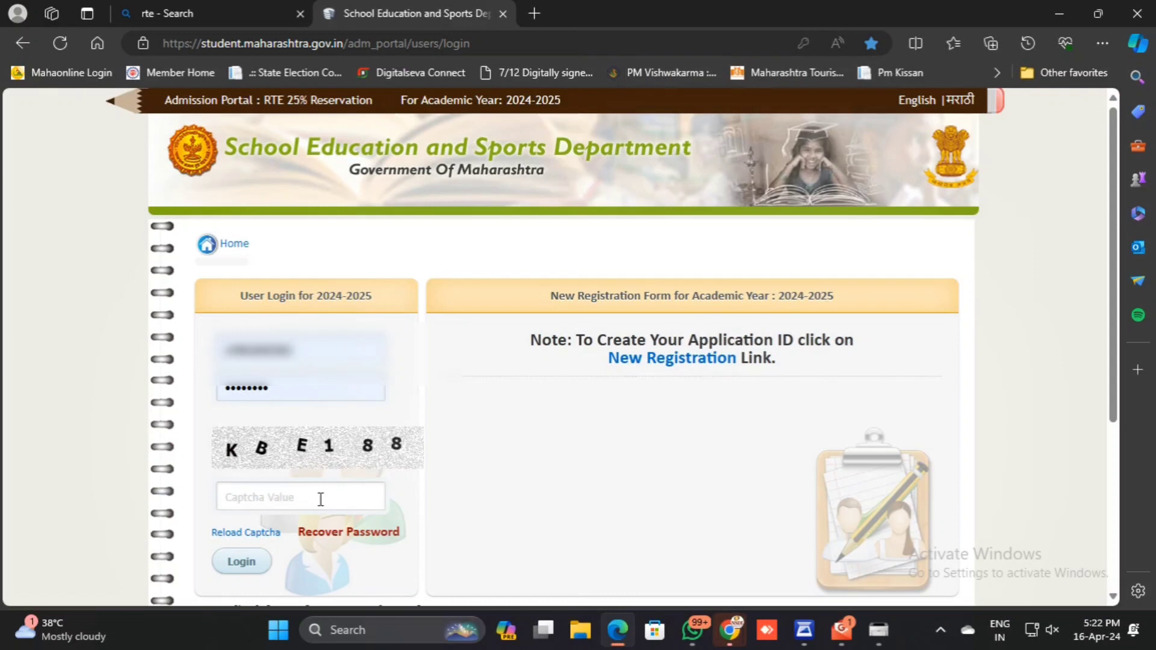
type("KBE188")
left_click(259, 561)
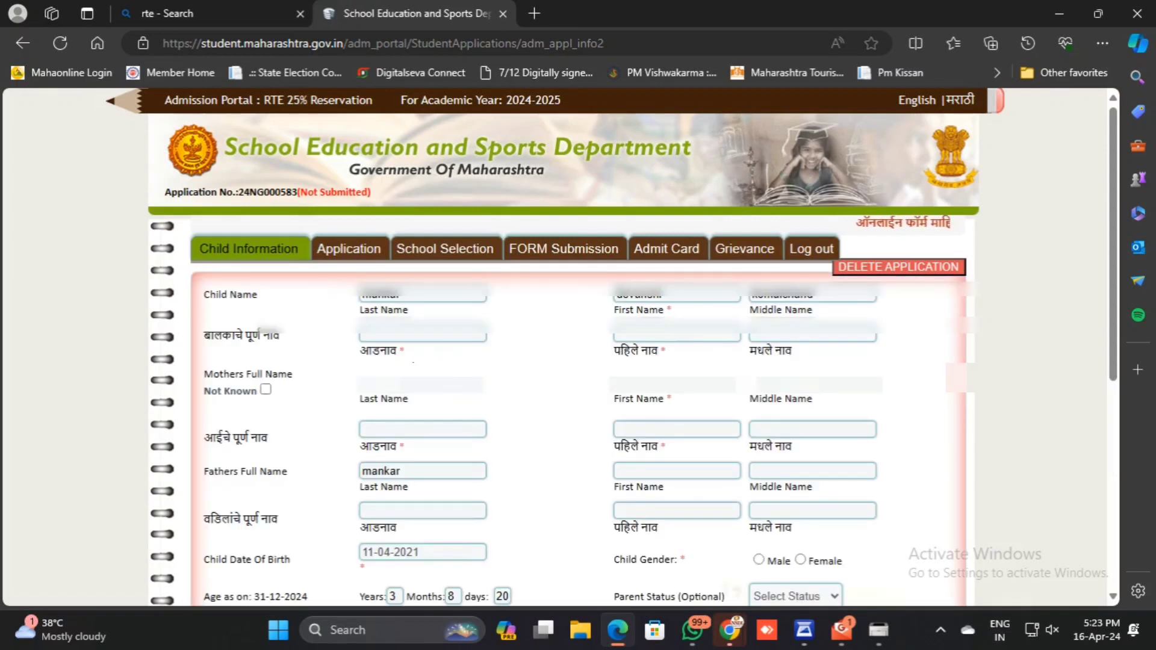
Fill in the child's last, first and middle names in the Marathi full-name fields of the child information form.
left_click(412, 296)
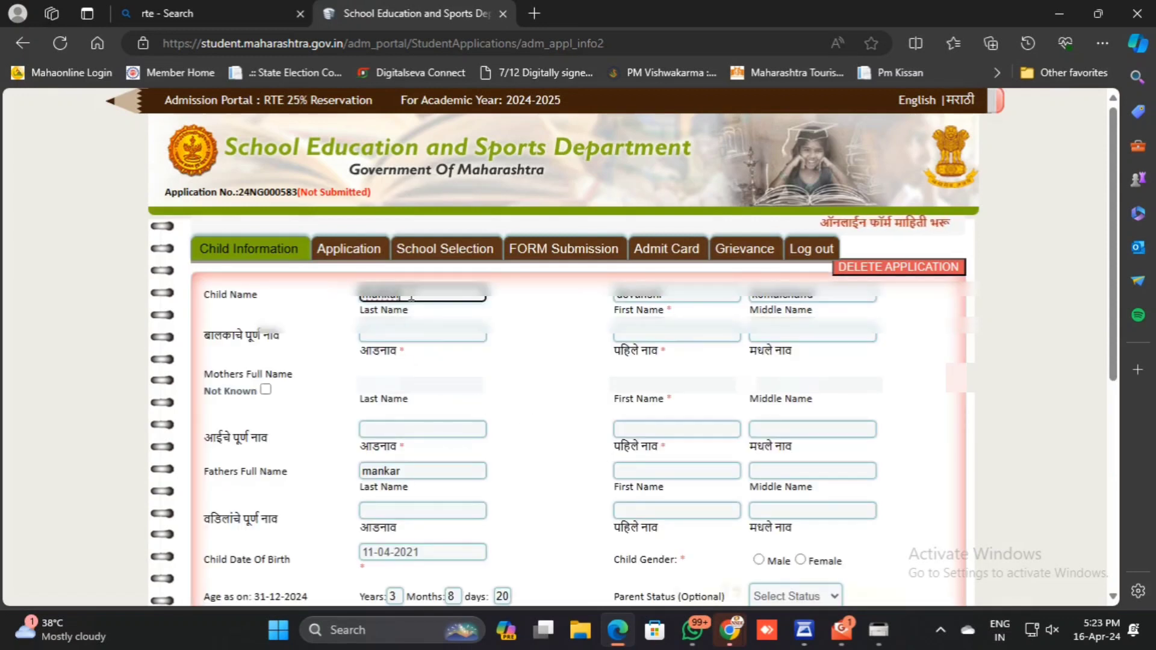
key("Tab")
key("Tab")
key("Tab")
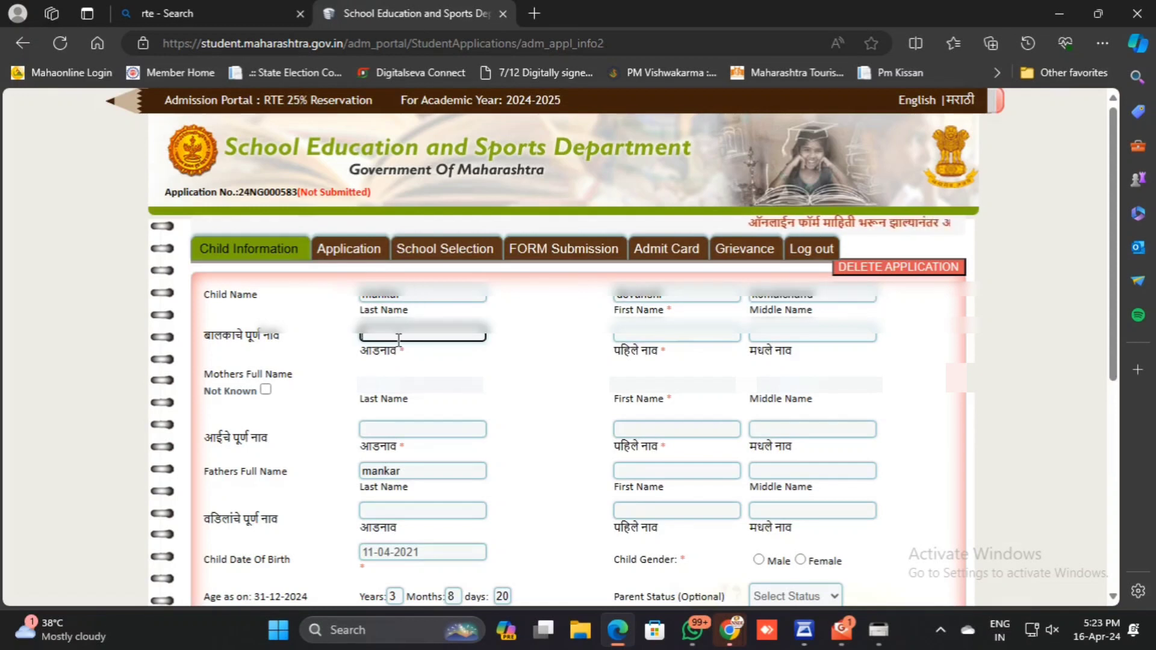
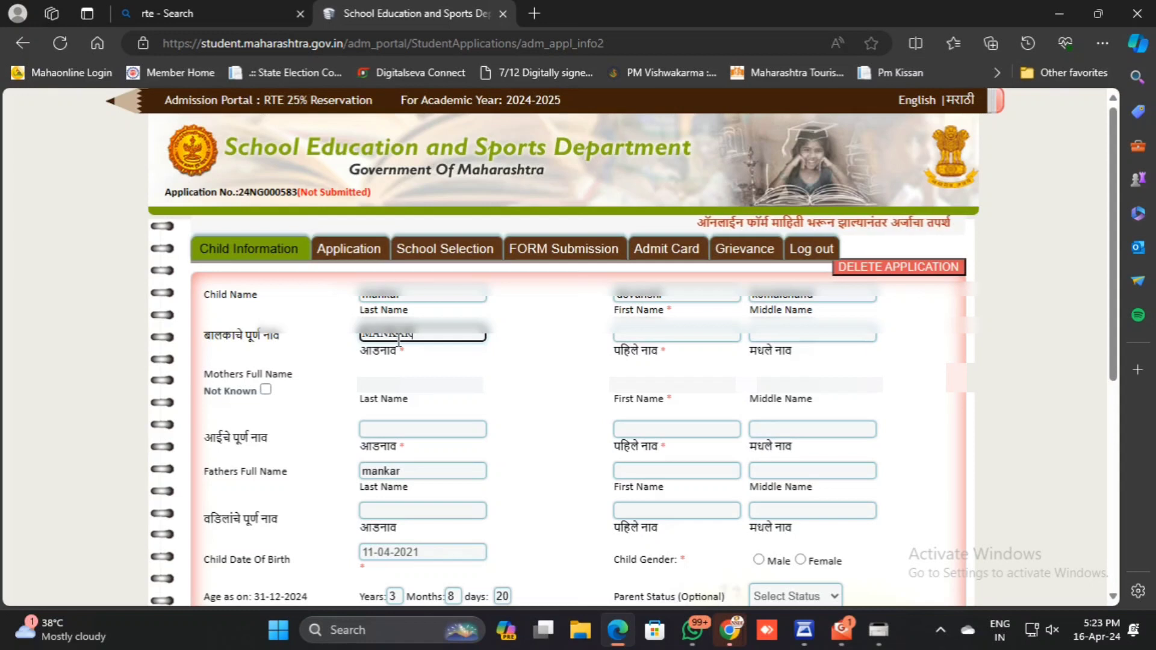
key("Tab")
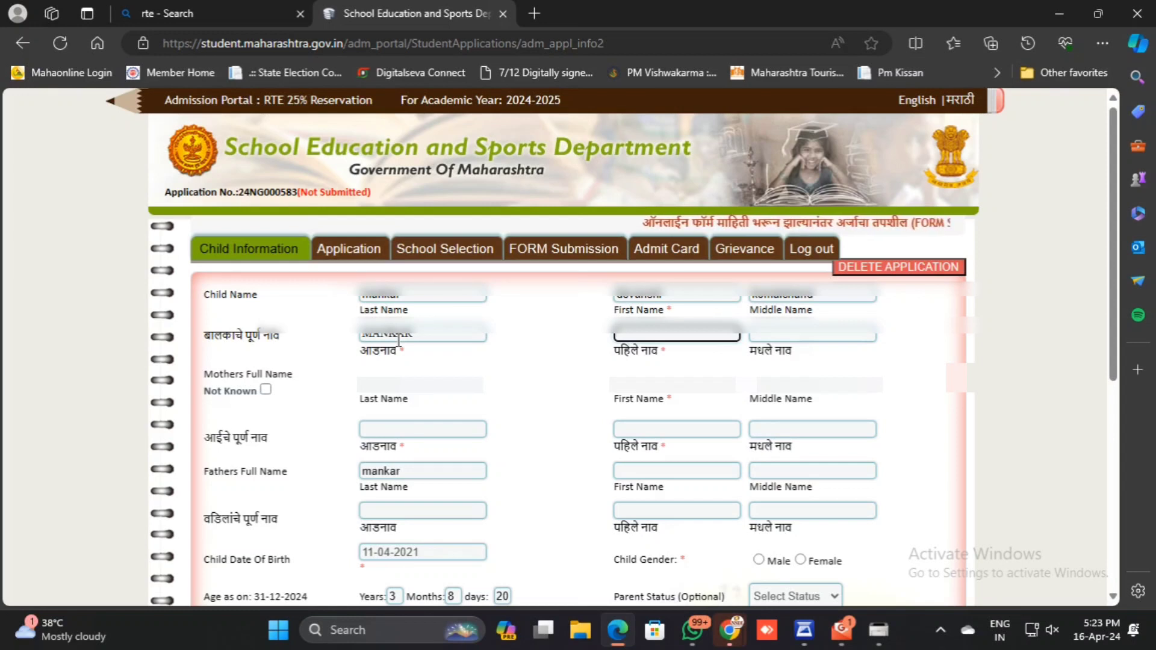
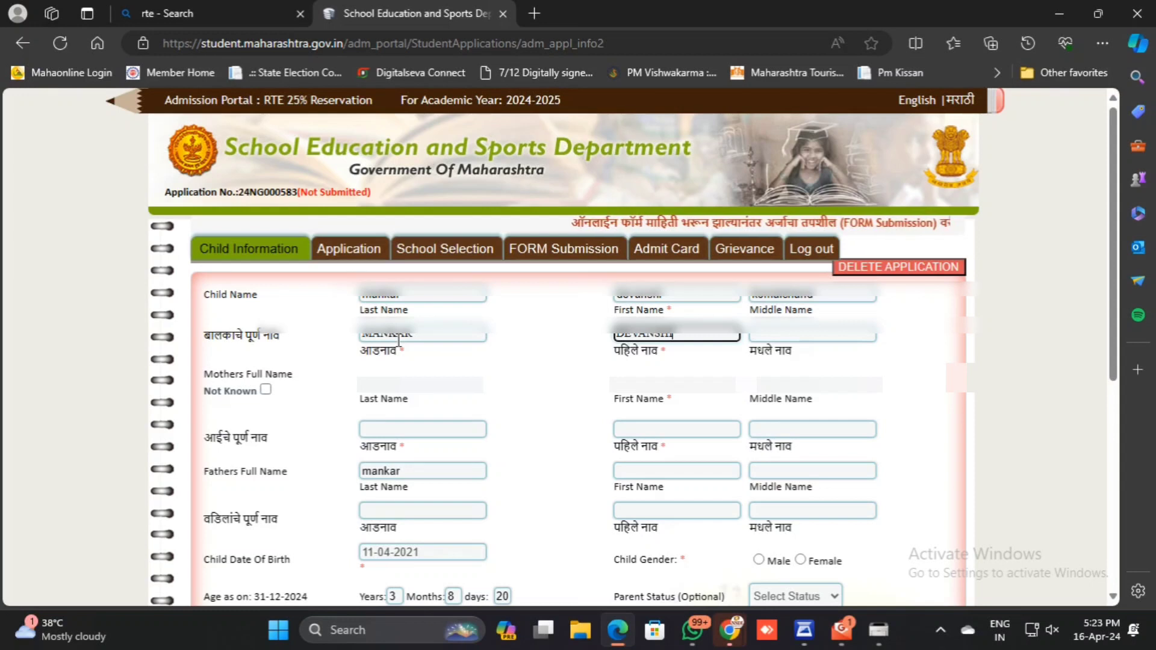
key("Tab")
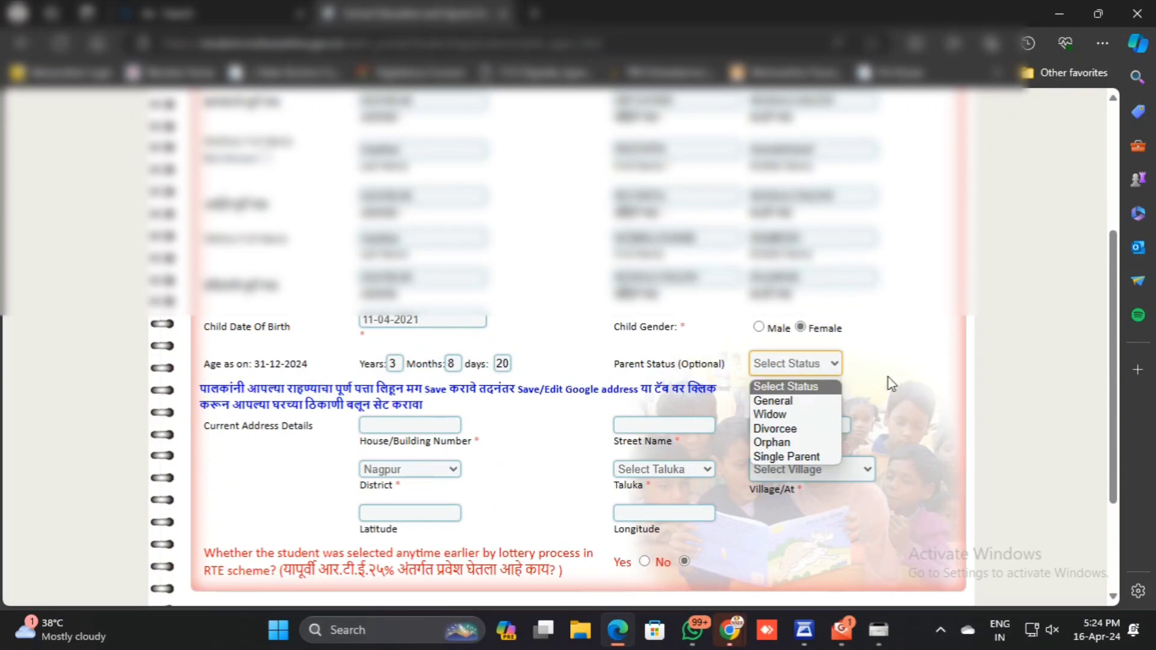
left_click(887, 382)
Enter the home address in the House/Building Number field of the current address details.
scroll(658, 405, "down", 1)
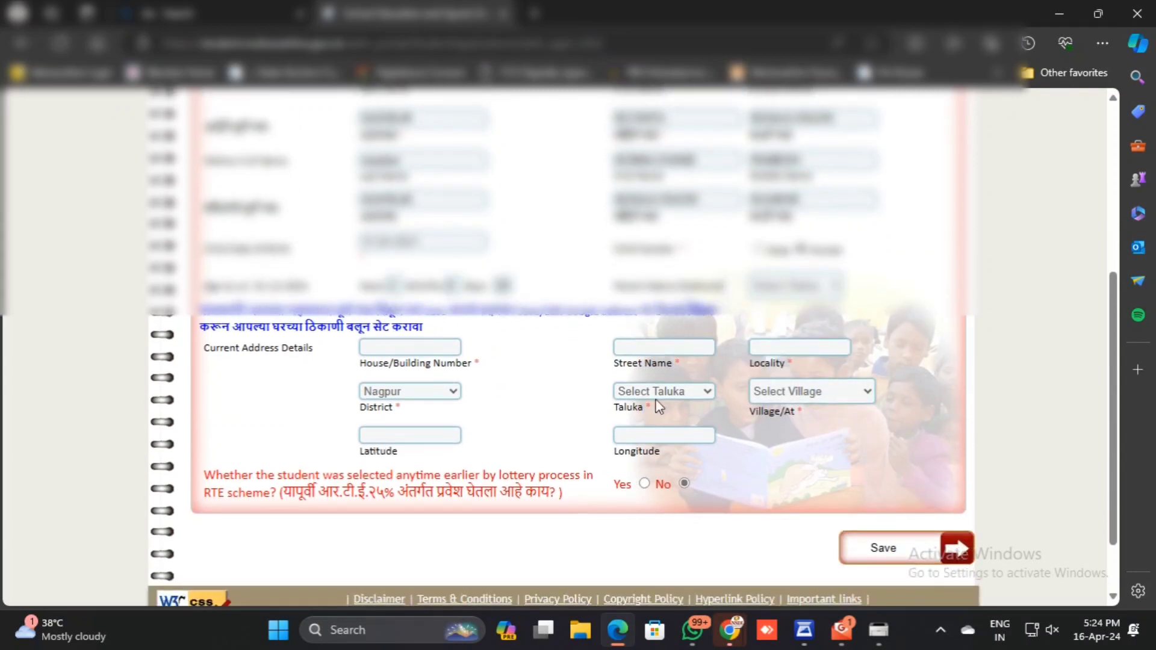
left_click(451, 349)
scroll(416, 388, "down", 1)
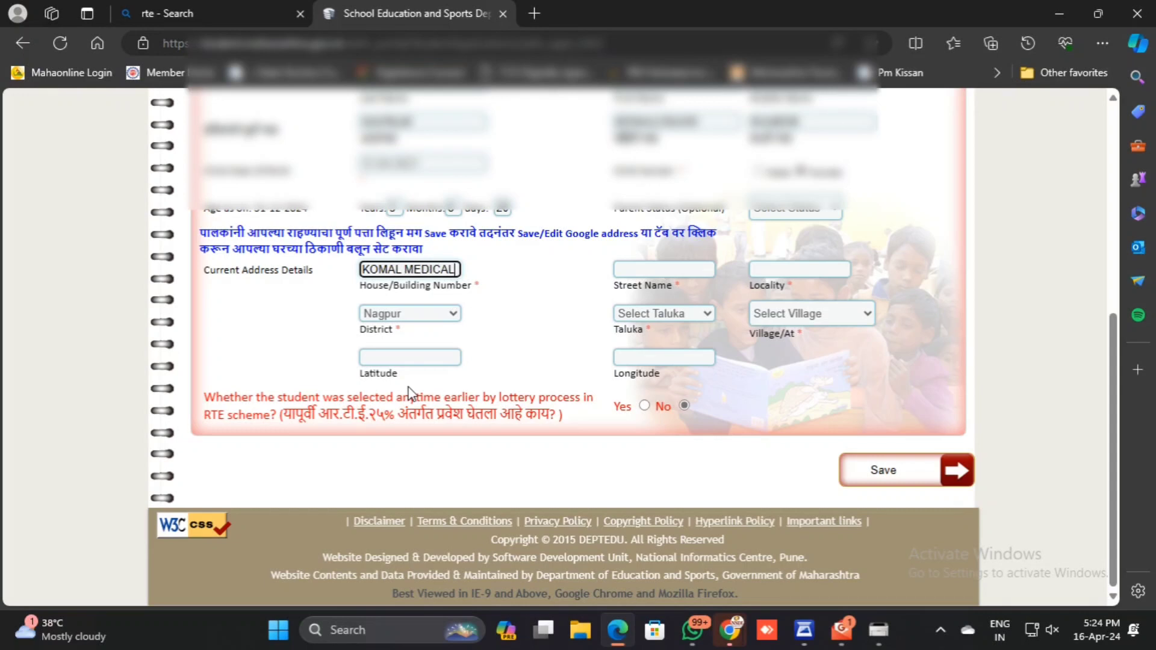
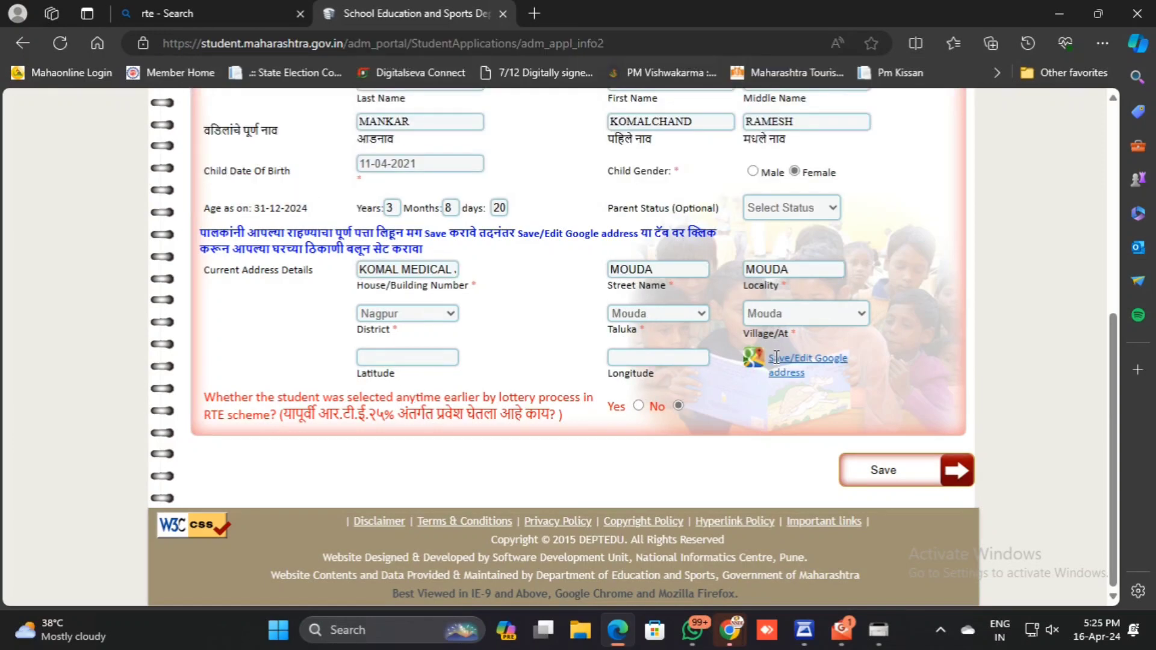
Open the Google address map for the application and examine where the home location marker is placed.
left_click(776, 358)
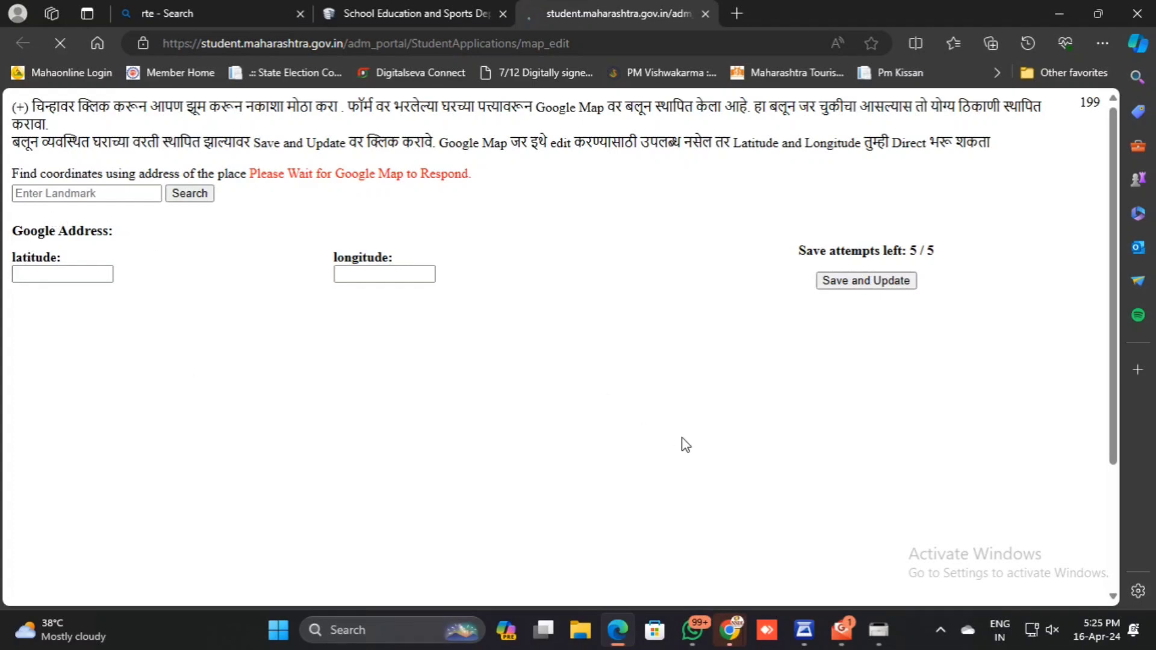
scroll(682, 438, "down", 1)
scroll(682, 437, "up", 1)
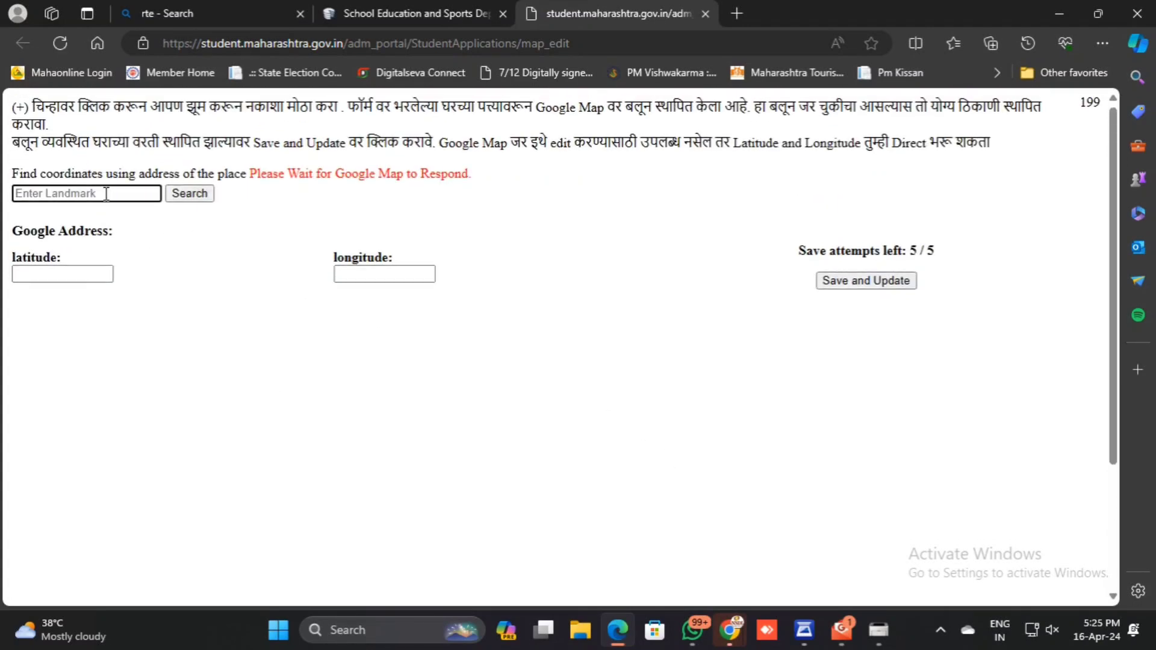
scroll(597, 408, "down", 3)
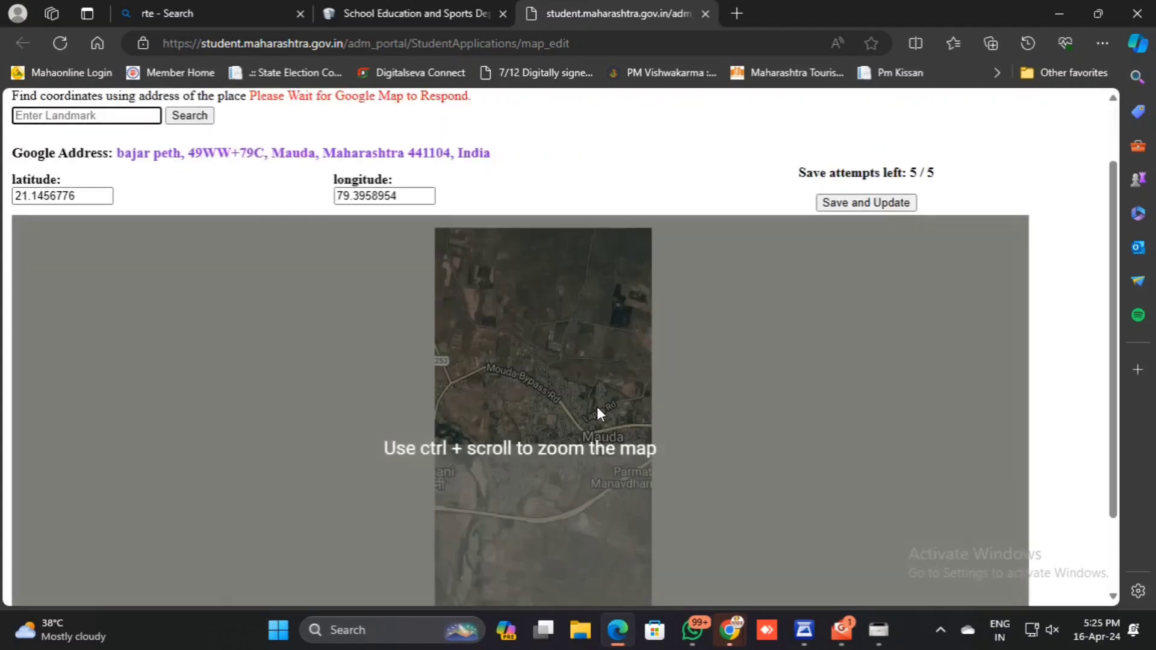
scroll(577, 441, "up", 3)
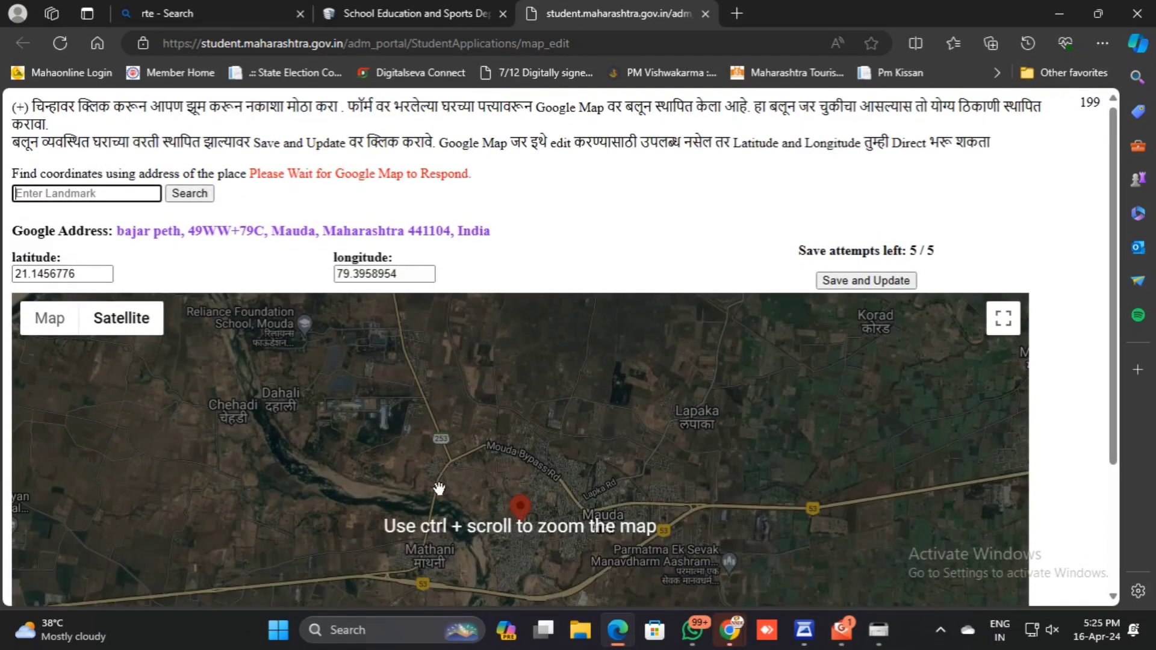
scroll(632, 361, "down", 3)
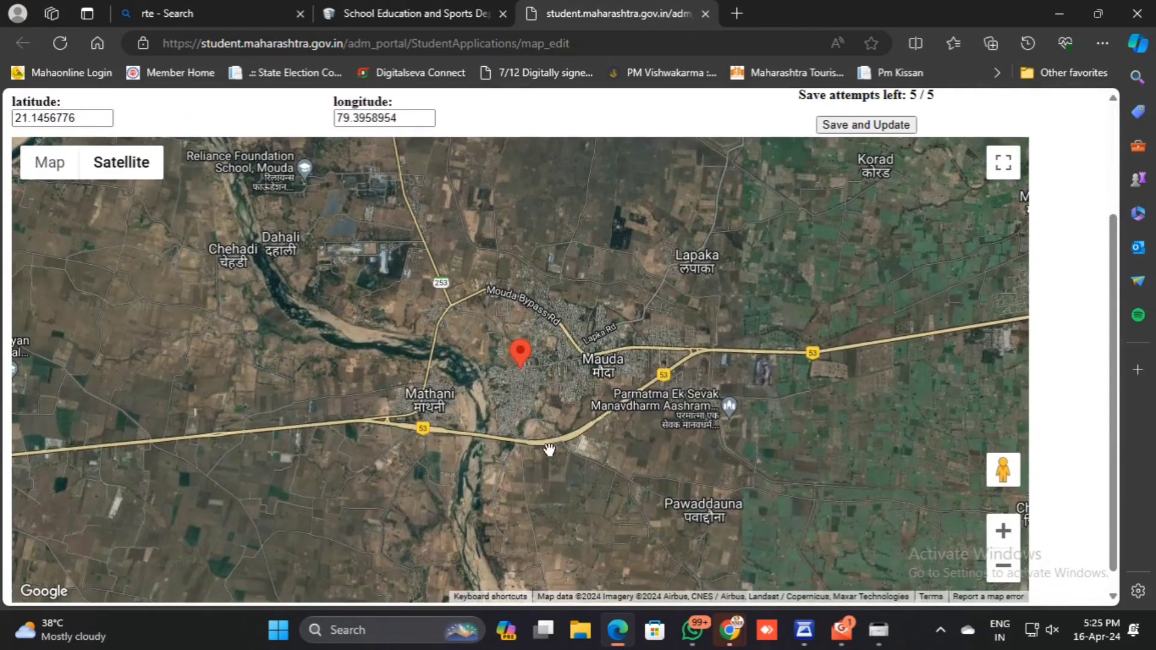
Inspect the streets around the home marker on the satellite map up close, and close the map page.
scroll(547, 452, "up", 3)
scroll(477, 363, "up", 5)
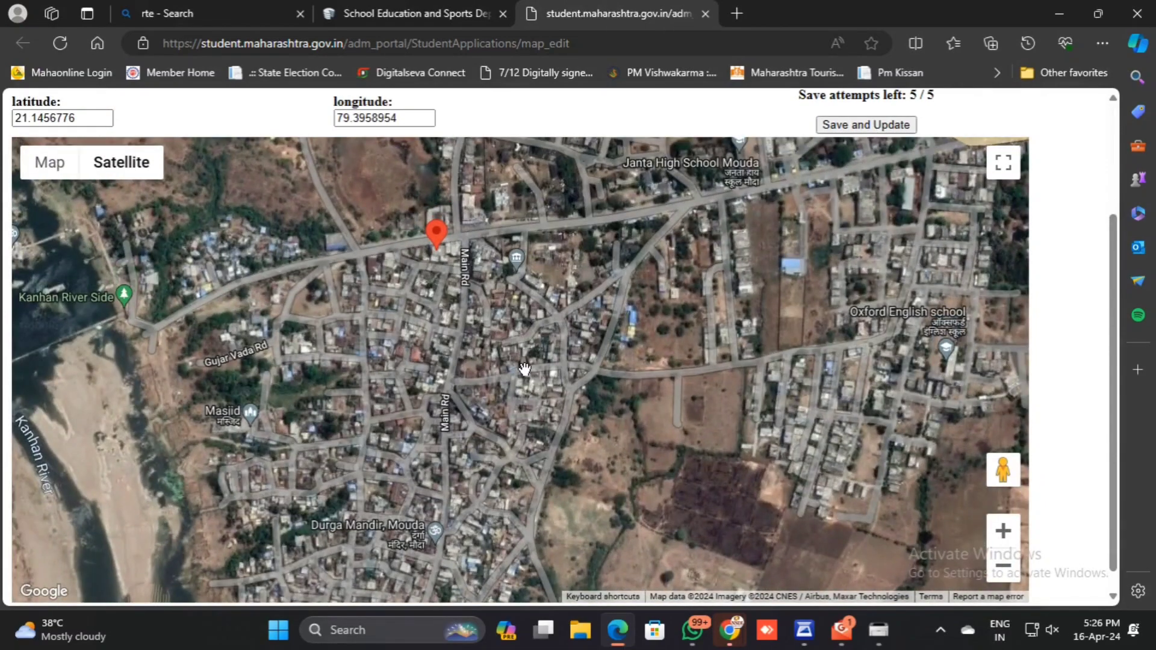
scroll(524, 369, "up", 3)
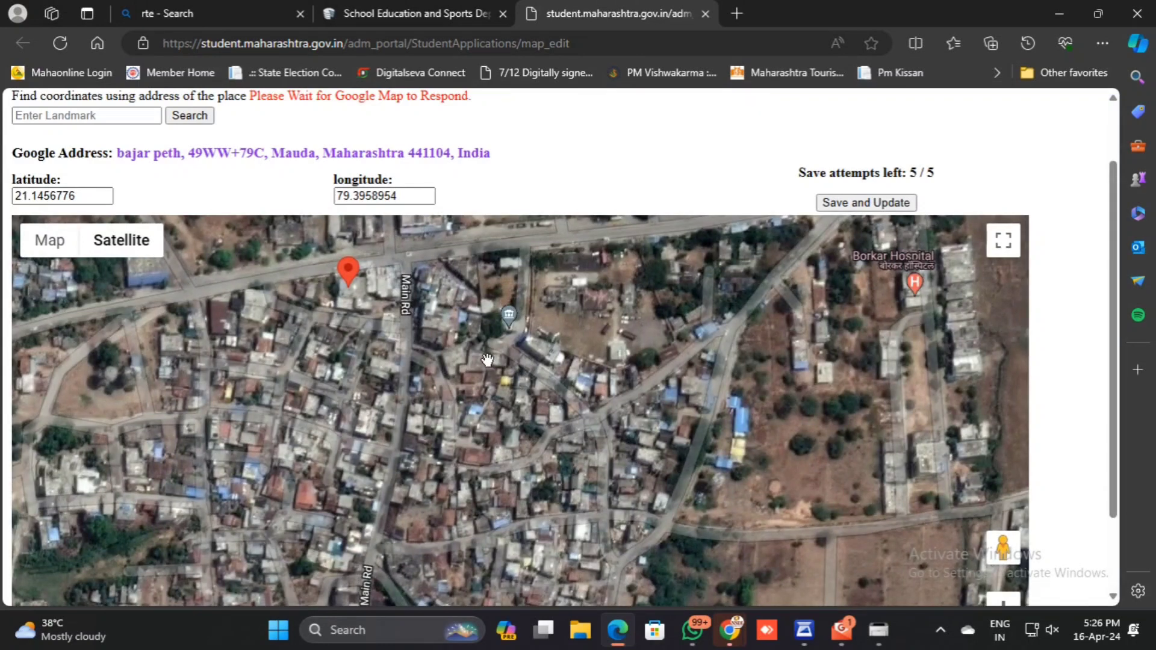
key("ctrl+w")
In the application details, set the admission class to Pre KG (3 Year Before 1st Std) and the religion to Hindu.
left_click(333, 171)
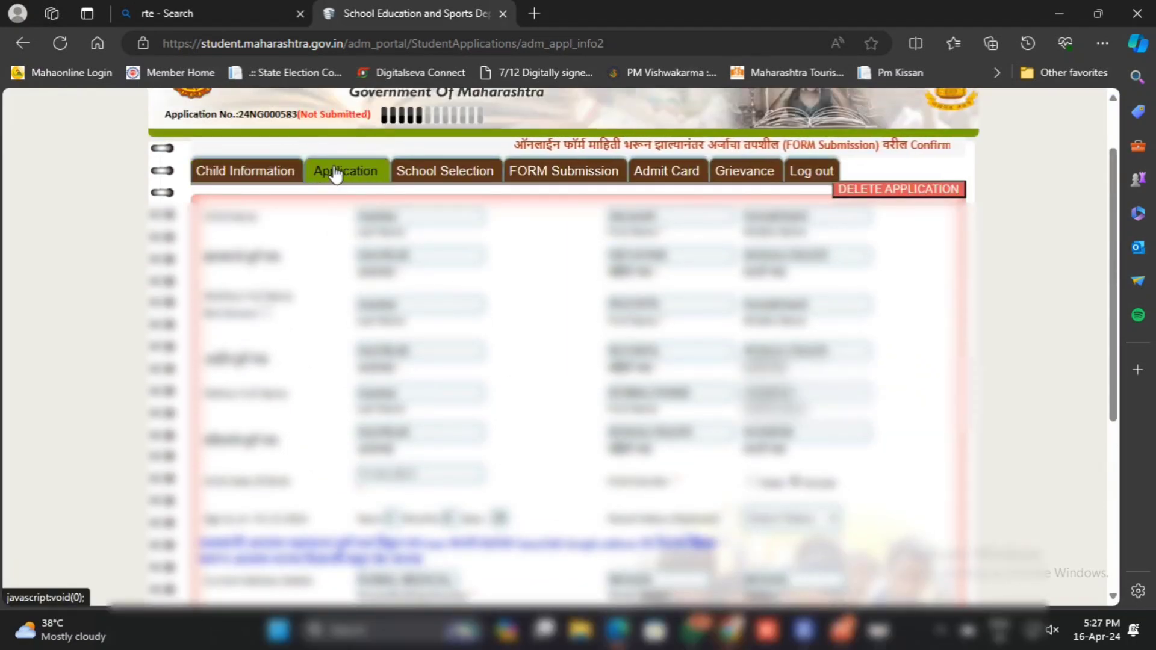
left_click(627, 224)
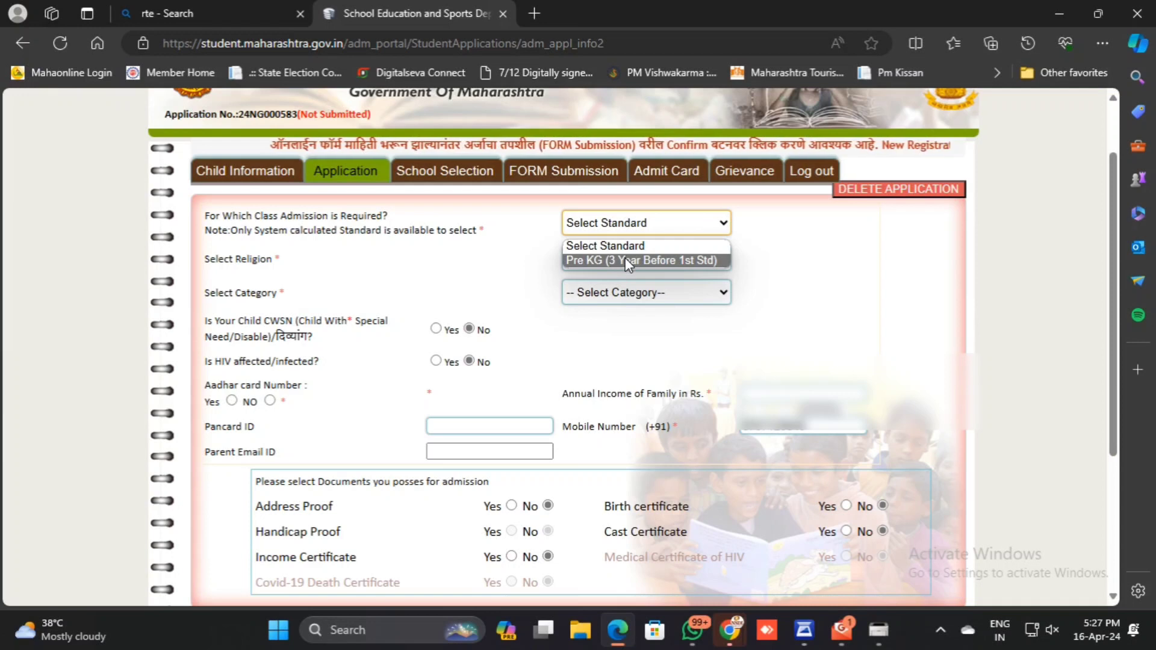
left_click(625, 261)
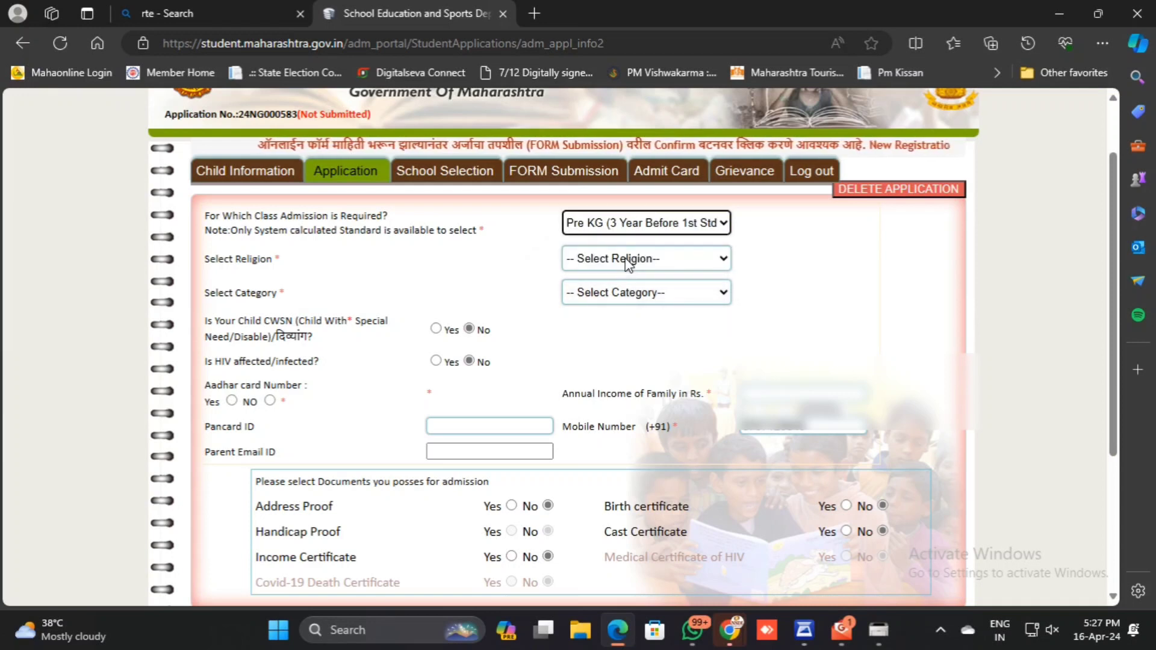
left_click(628, 260)
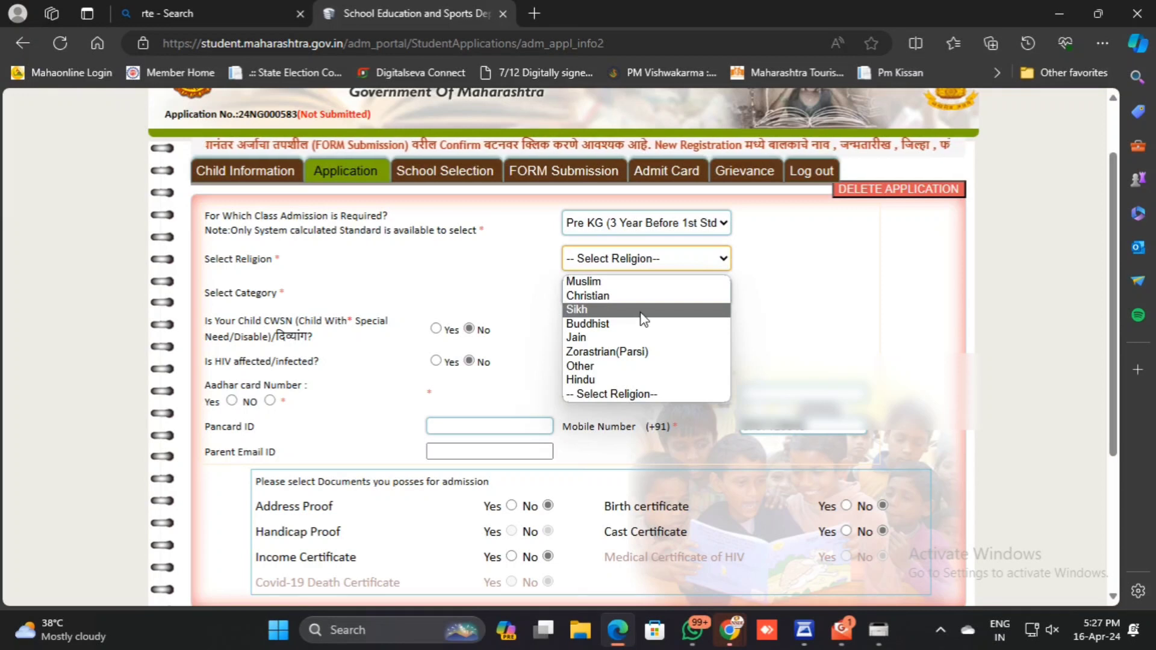
left_click(660, 229)
left_click(660, 229)
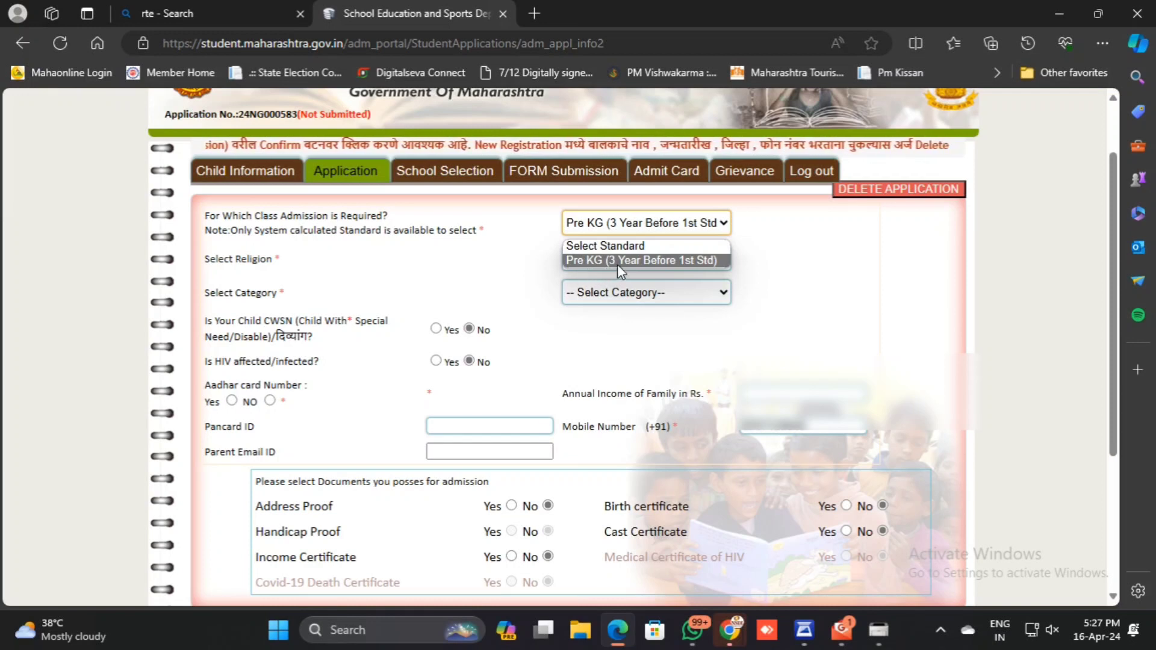
left_click(681, 265)
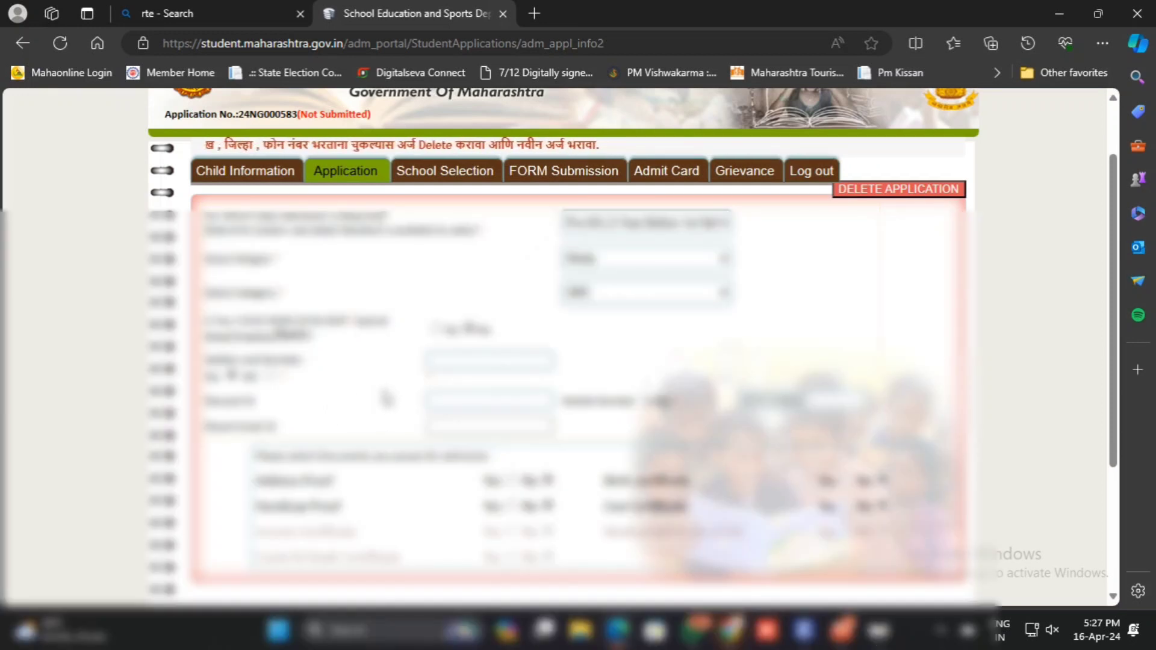
Save the completed application details and dismiss the confirmation message.
scroll(452, 370, "down", 2)
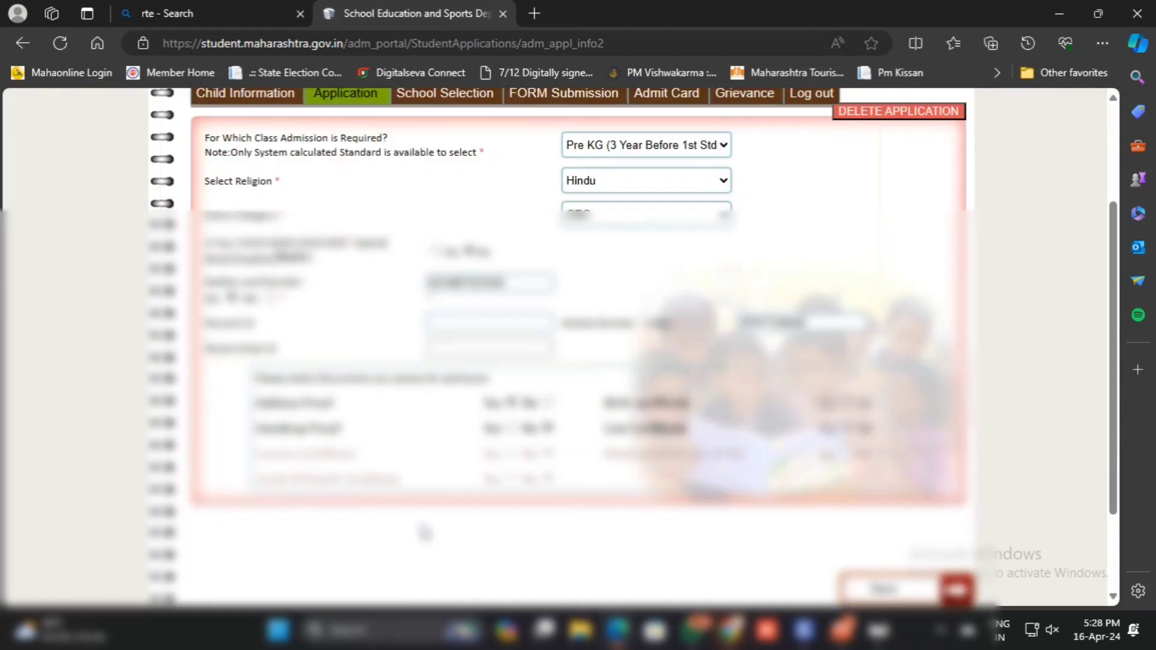
left_click(958, 595)
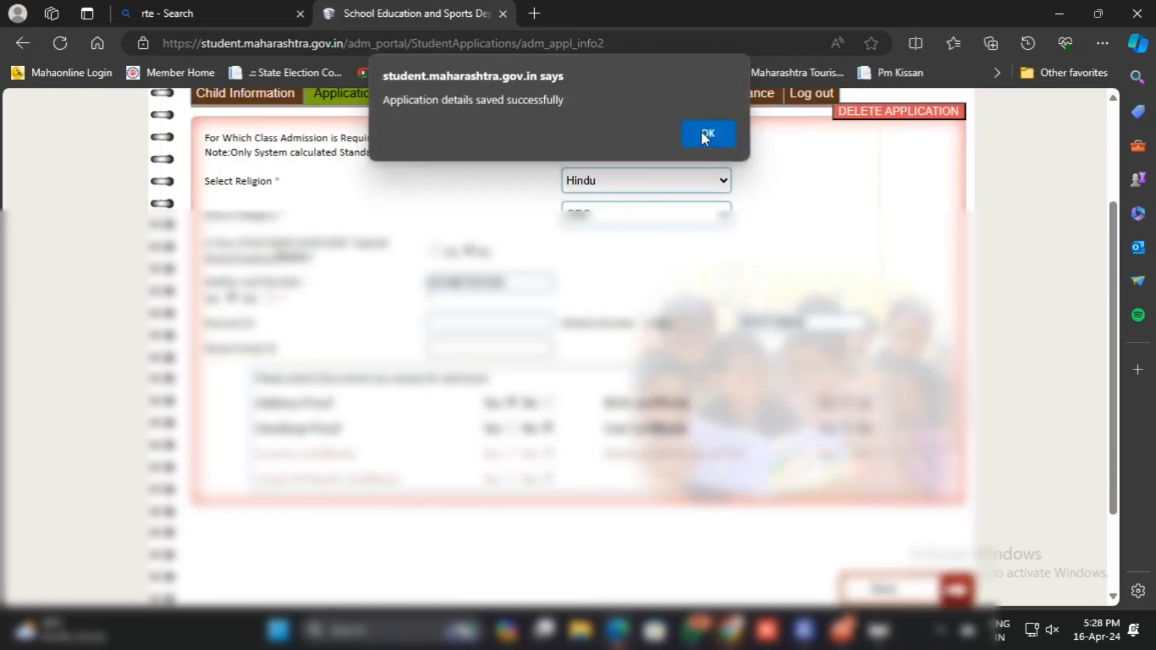
left_click(702, 131)
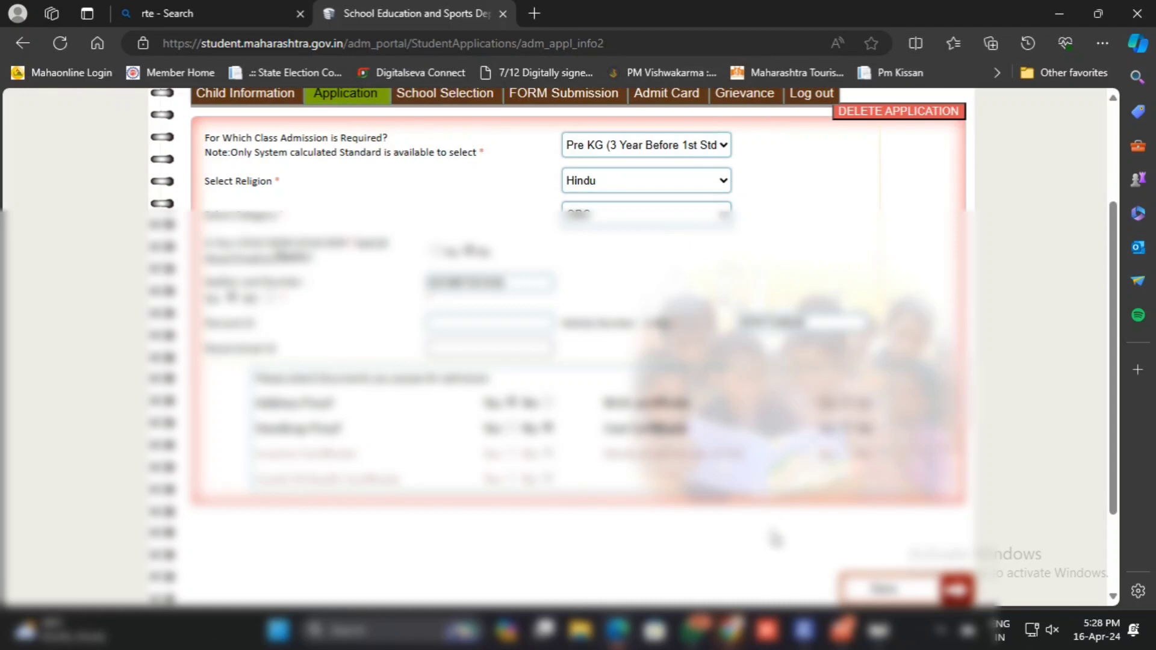
Open the school selection and examine the eligible and not eligible schools within 1 km.
scroll(764, 535, "up", 3)
left_click(466, 256)
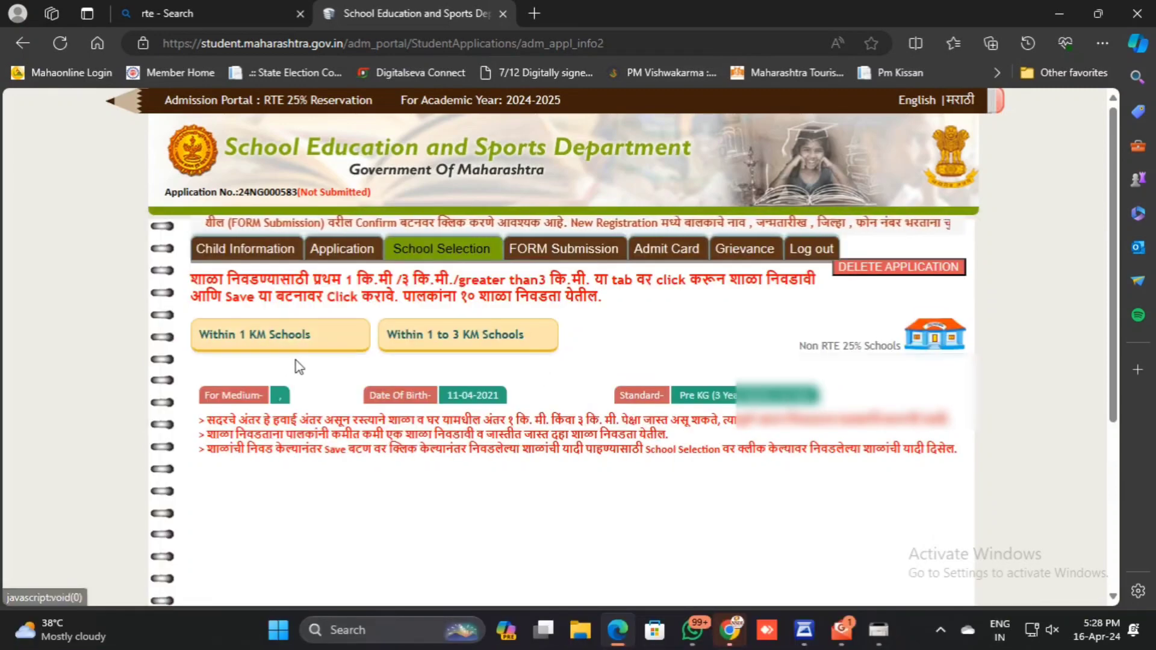
left_click(305, 336)
scroll(546, 407, "down", 4)
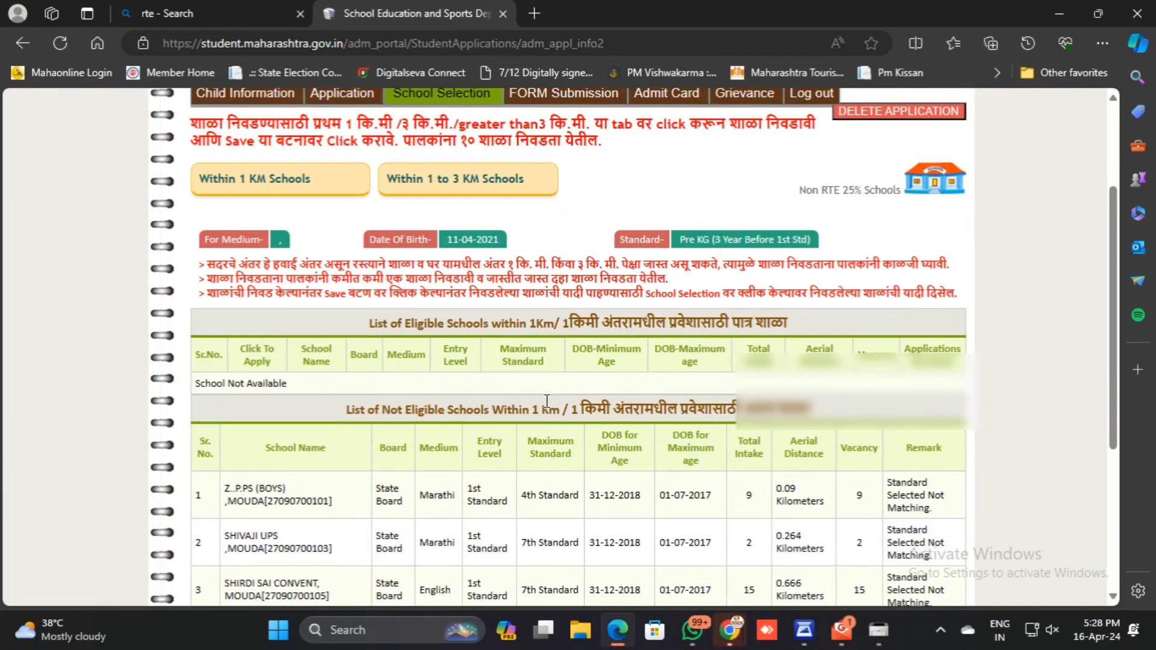
scroll(546, 408, "down", 1)
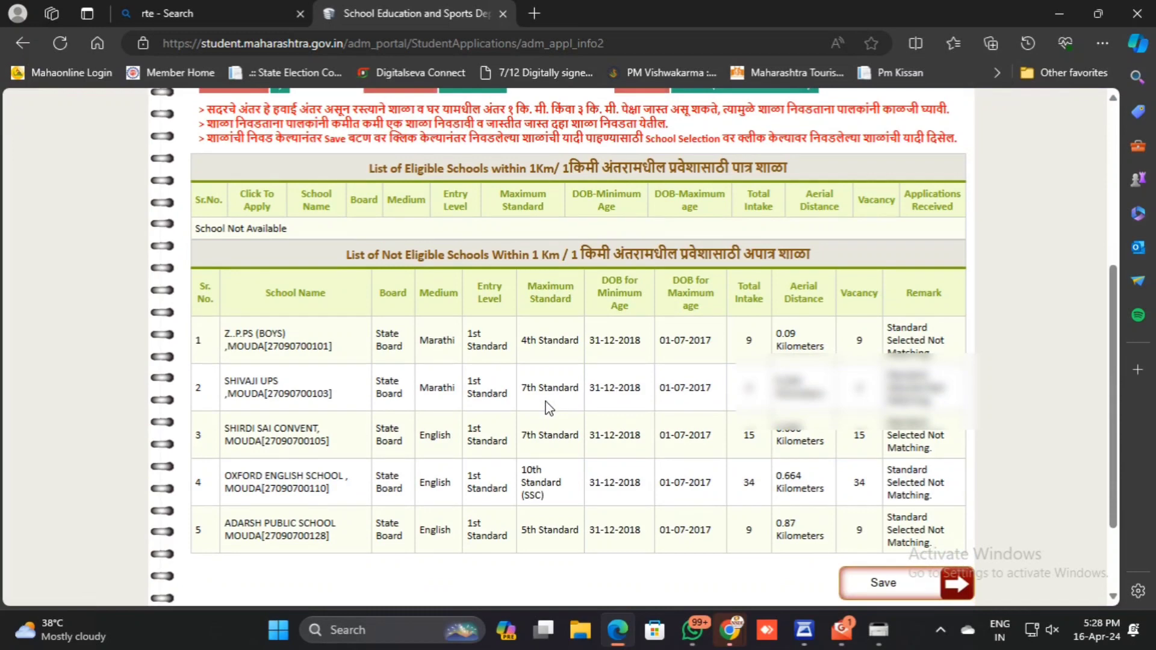
scroll(547, 407, "down", 1)
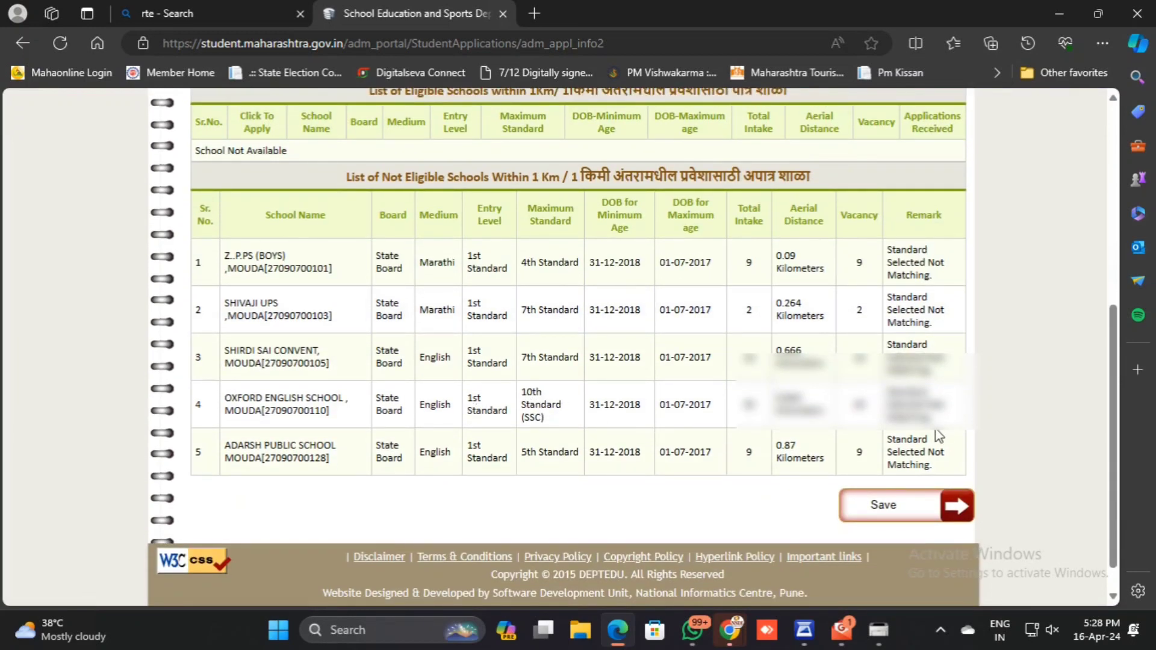
scroll(926, 433, "up", 1)
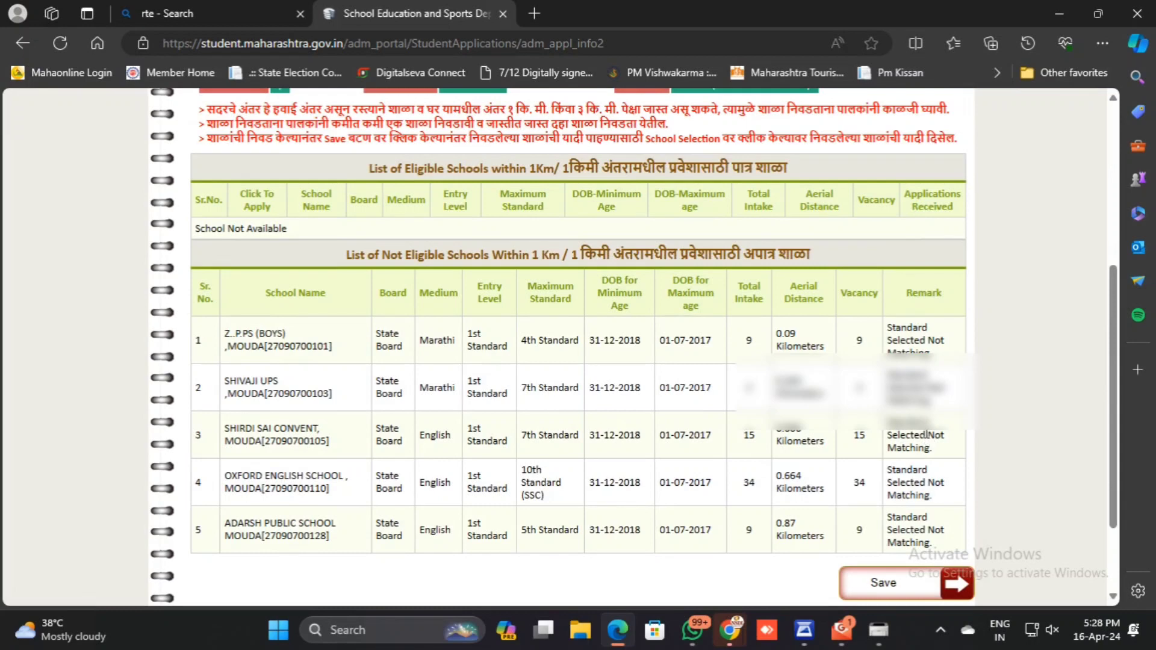
scroll(926, 432, "up", 1)
scroll(453, 351, "up", 1)
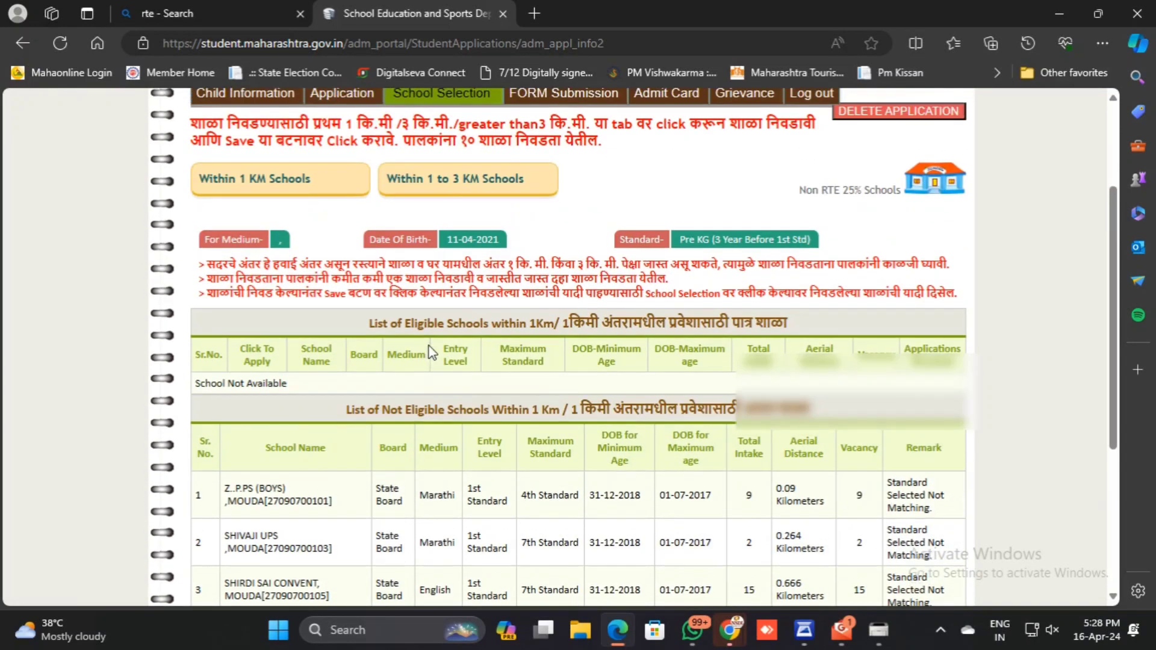
Display the schools within 1 to 3 km and examine the eligible and not eligible lists with their remarks.
left_click(450, 191)
scroll(703, 409, "down", 3)
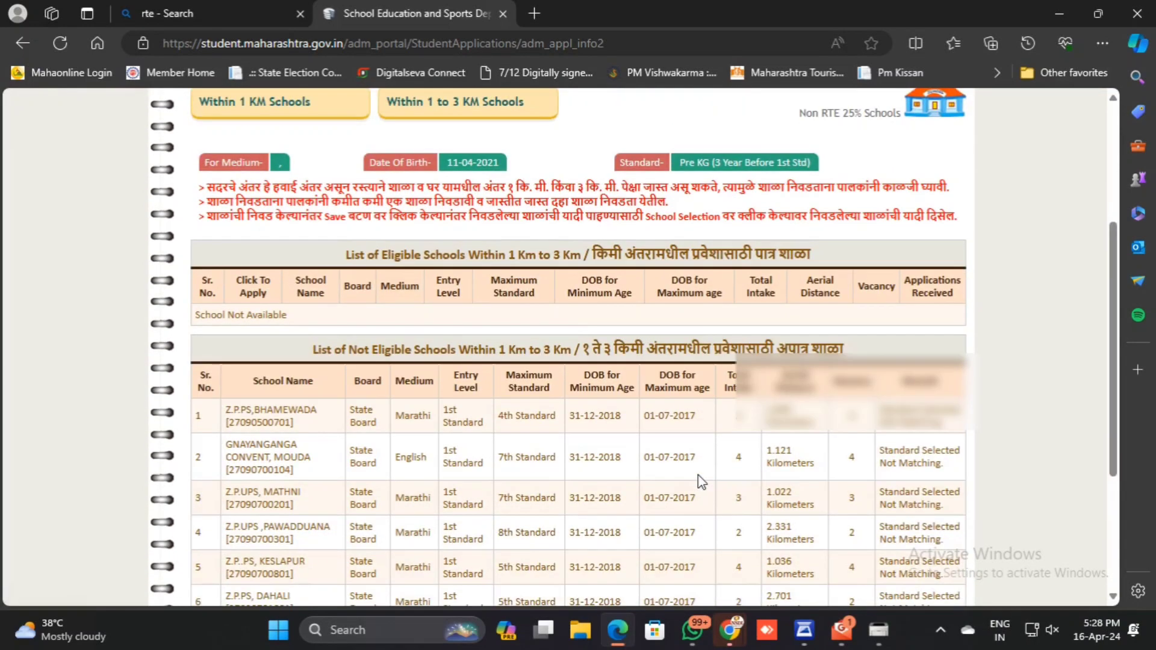
scroll(692, 426, "up", 3)
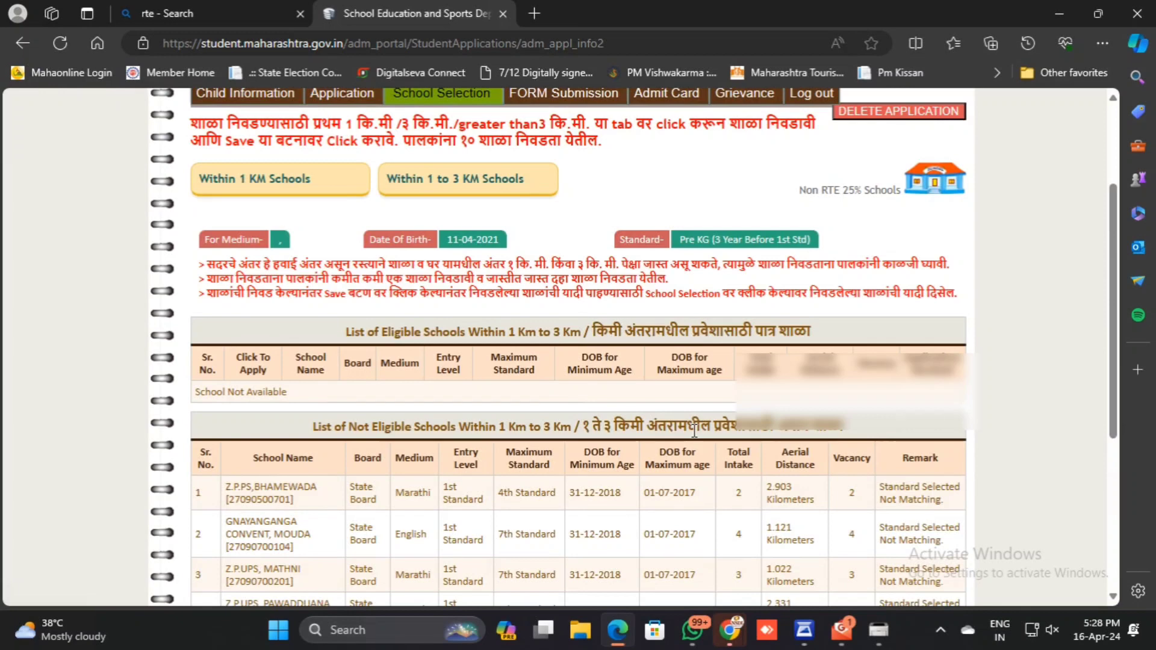
scroll(694, 430, "down", 3)
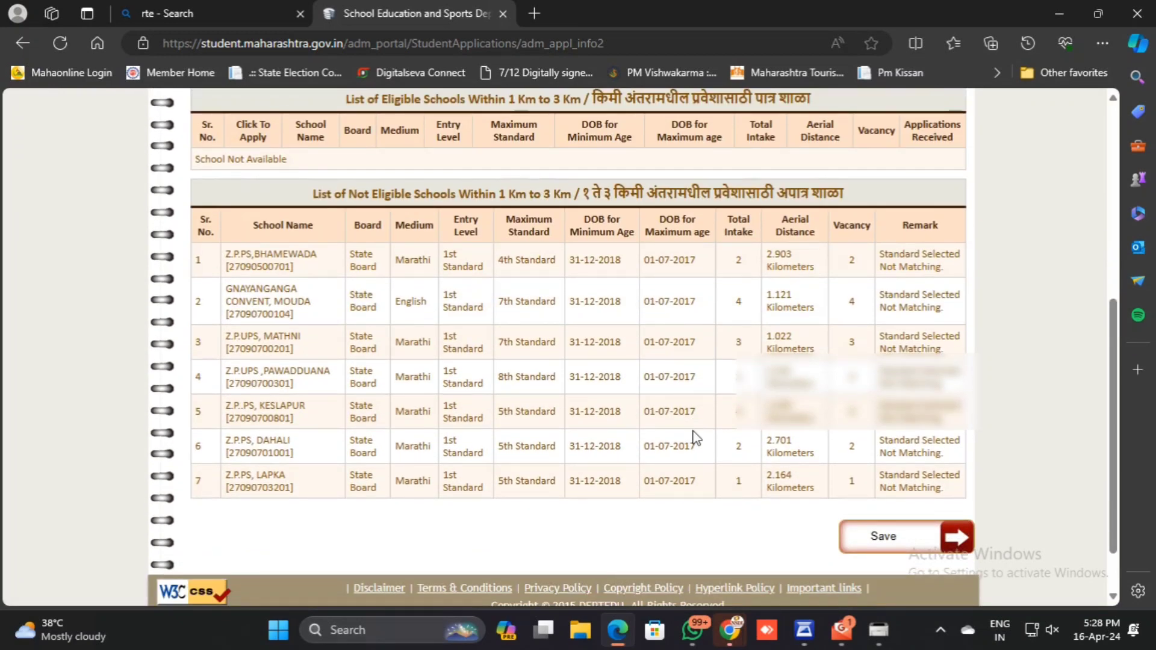
scroll(651, 479, "up", 5)
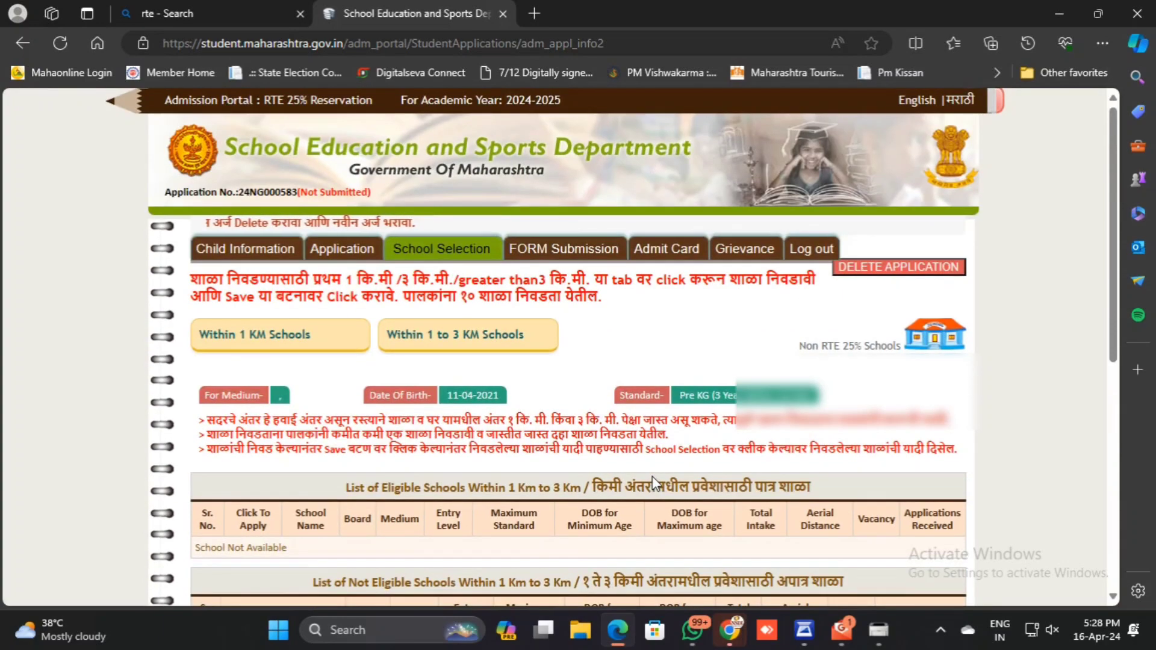
scroll(652, 481, "down", 4)
scroll(652, 482, "up", 3)
scroll(653, 482, "down", 1)
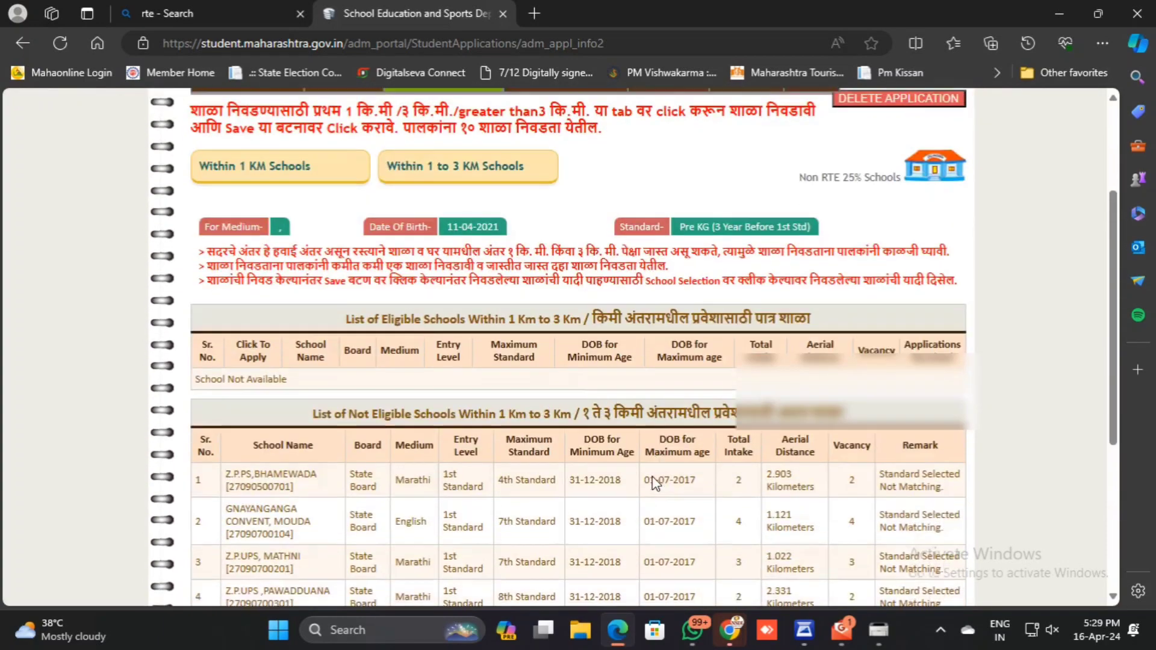
scroll(655, 482, "down", 3)
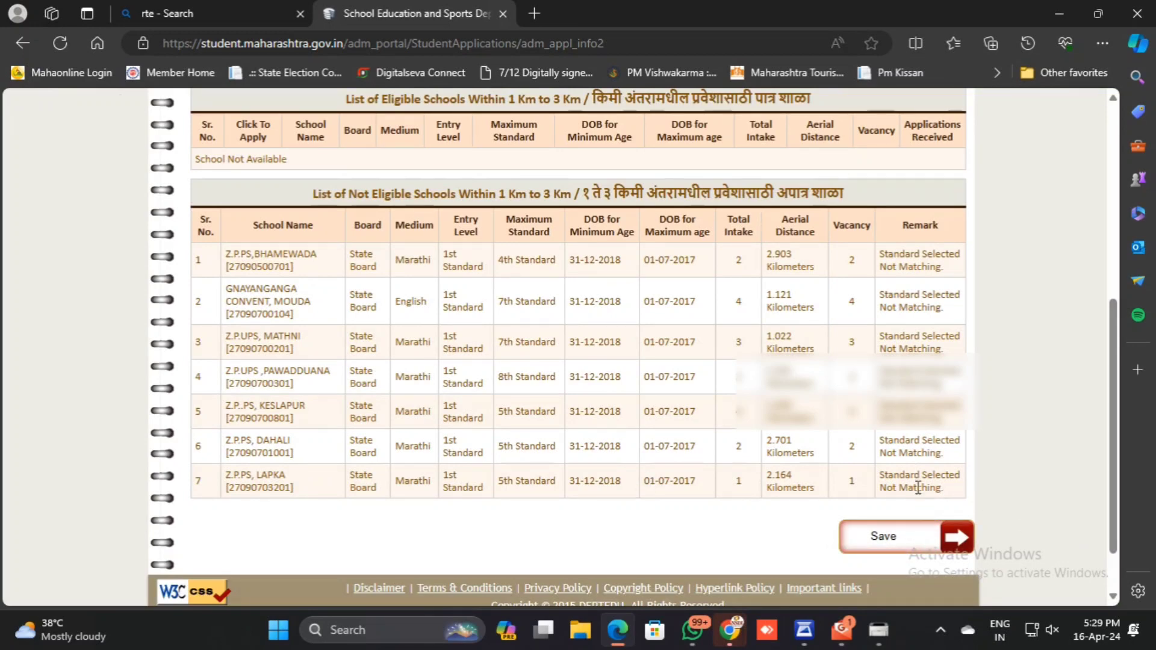
scroll(921, 480, "up", 1)
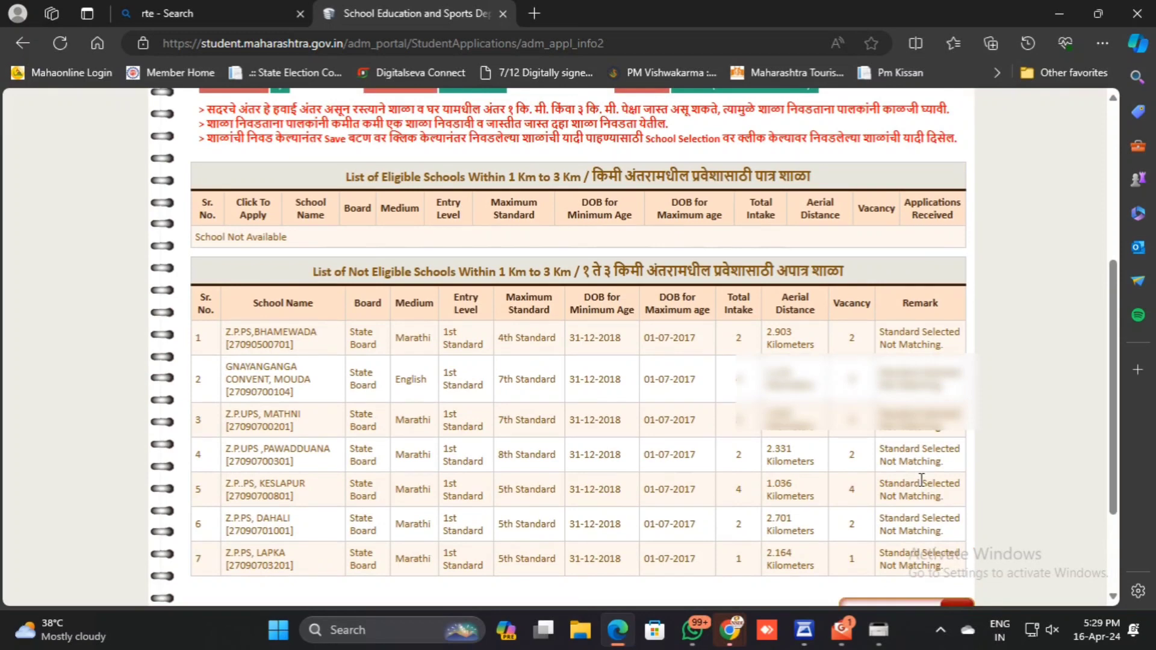
scroll(922, 480, "up", 4)
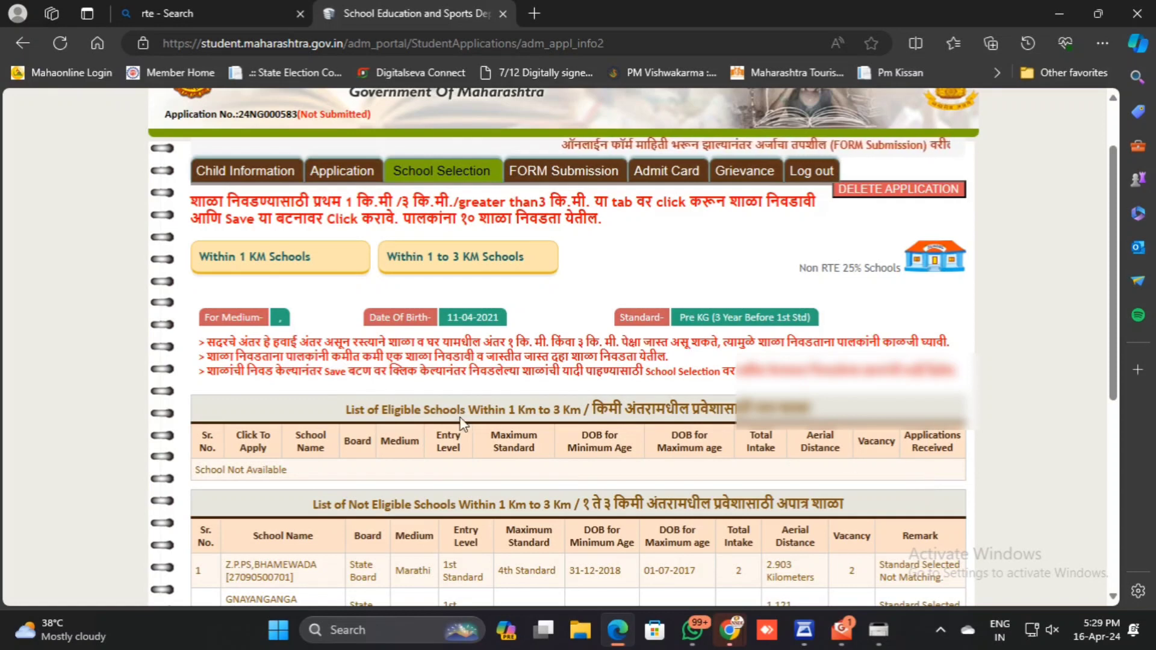
Recheck the list of schools within 1 km, and return to the schools within 1 to 3 km.
left_click(307, 260)
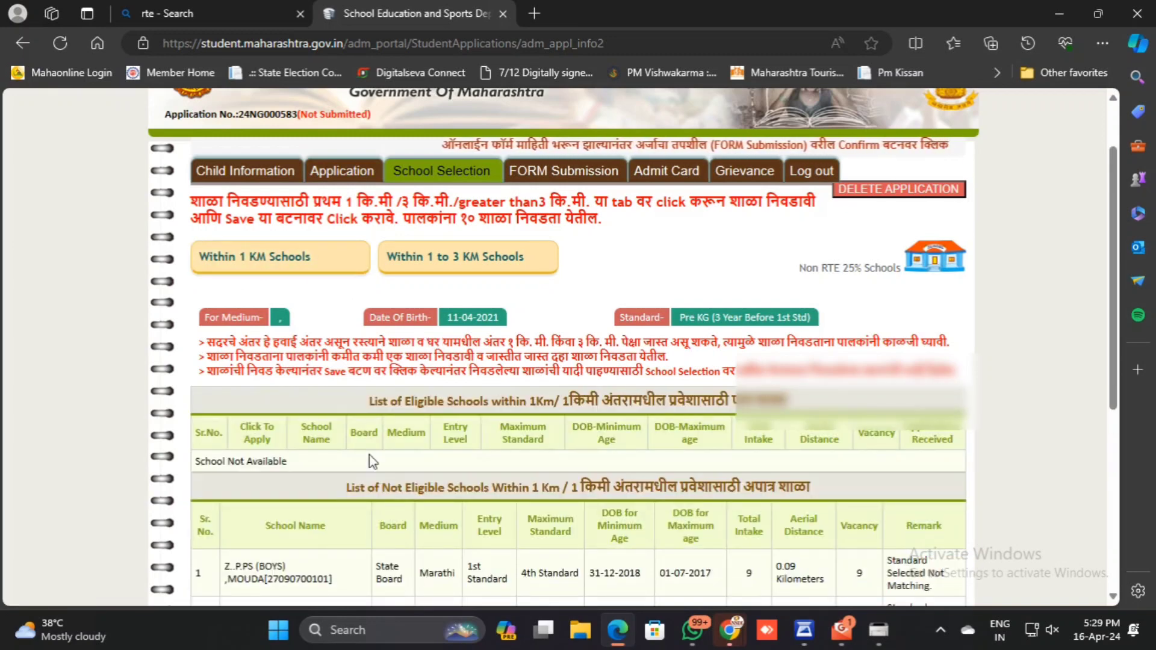
scroll(402, 521, "down", 2)
scroll(320, 489, "down", 1)
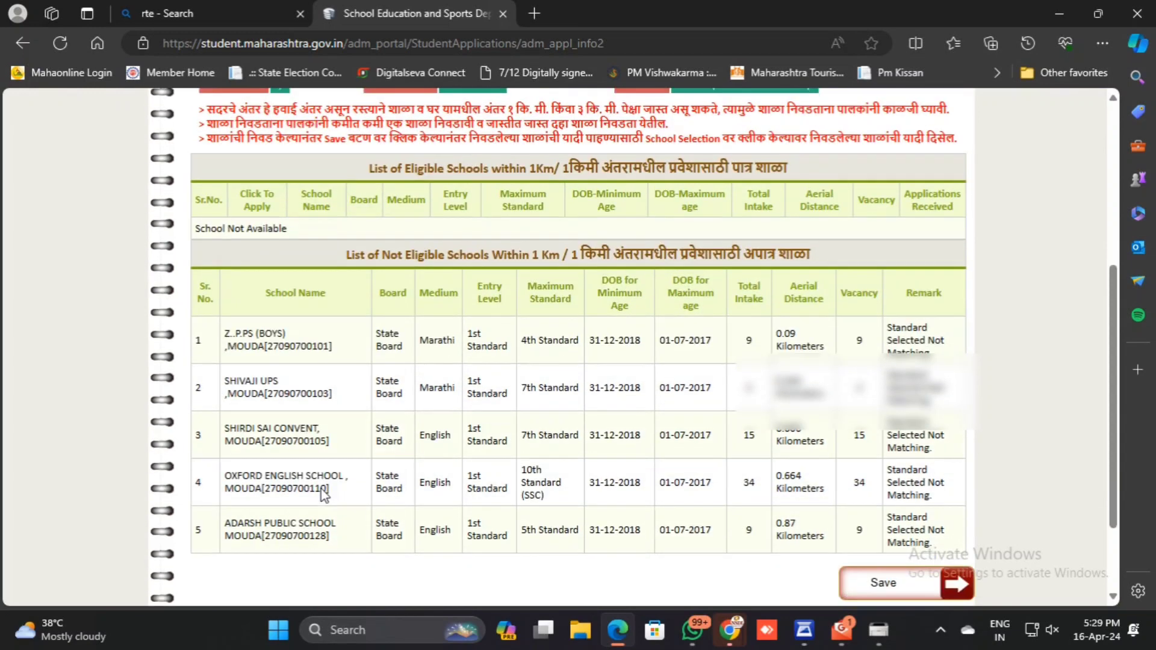
scroll(322, 488, "down", 1)
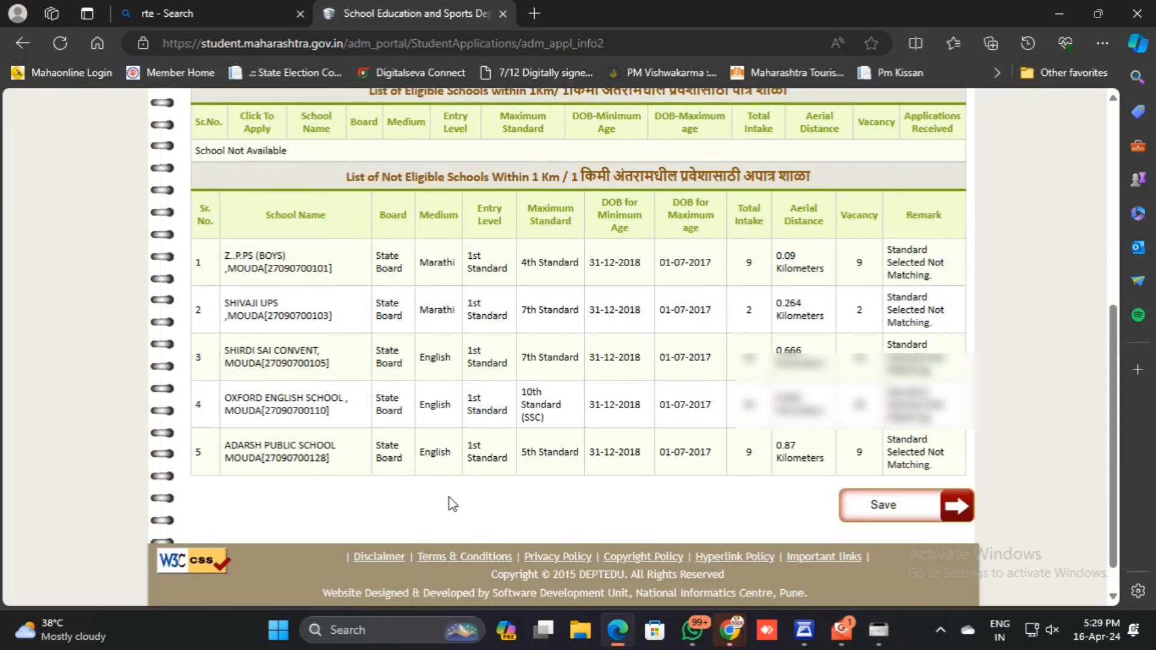
scroll(452, 505, "up", 3)
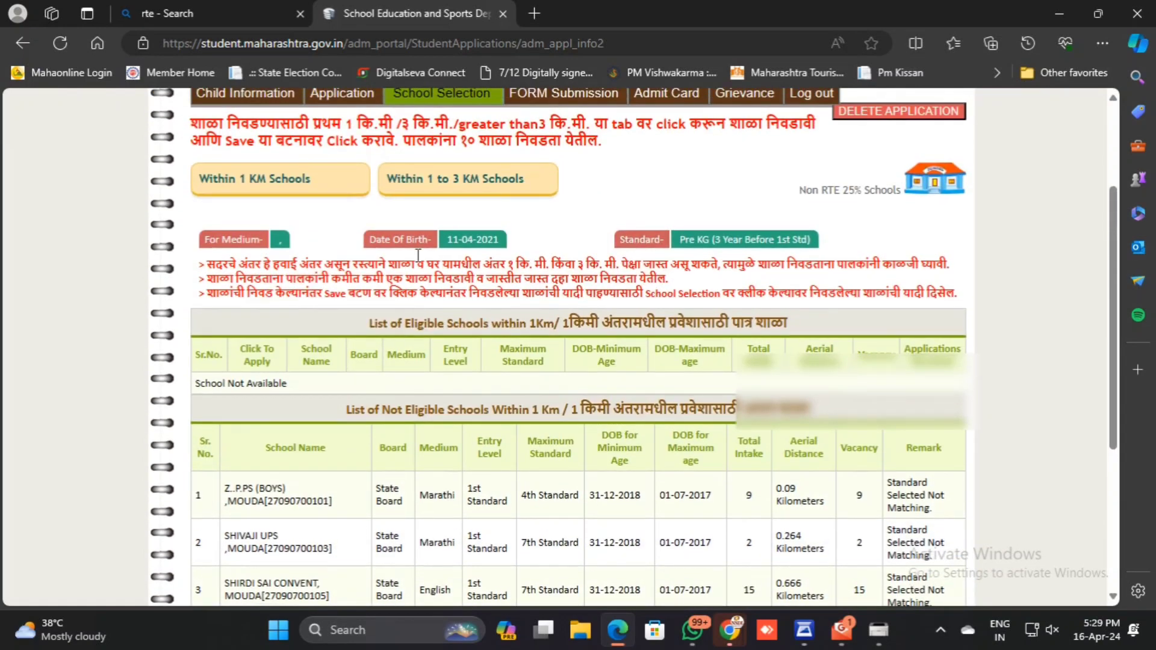
left_click(476, 179)
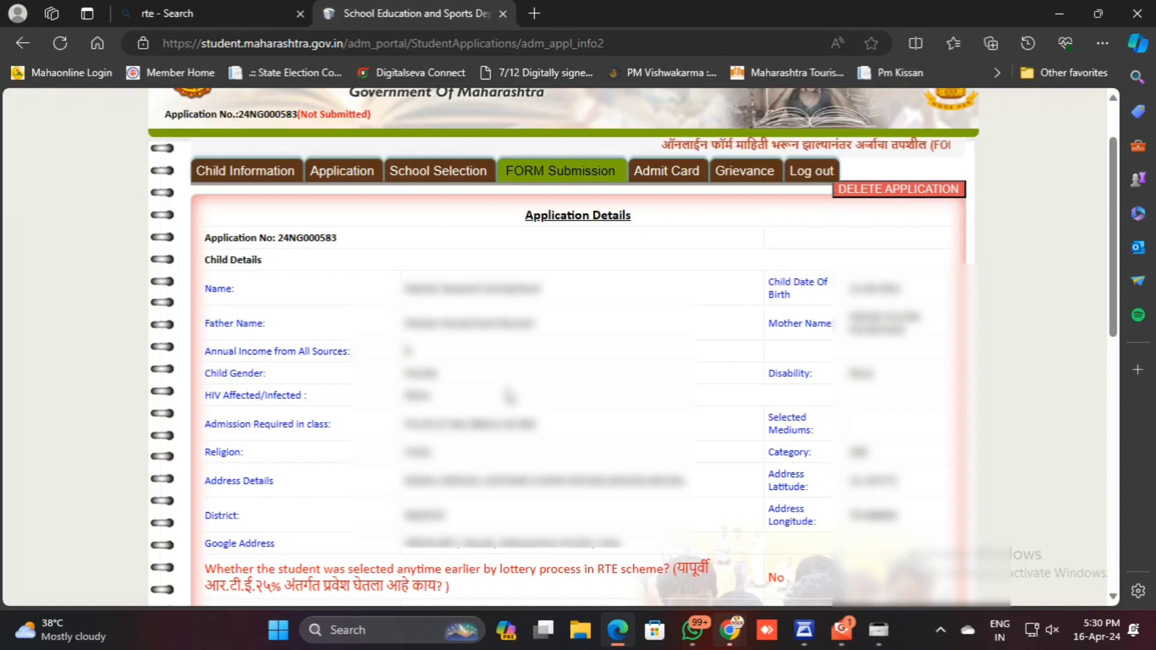
Review the child, address and document details in the form submission summary, and open the admit card section.
scroll(509, 396, "down", 6)
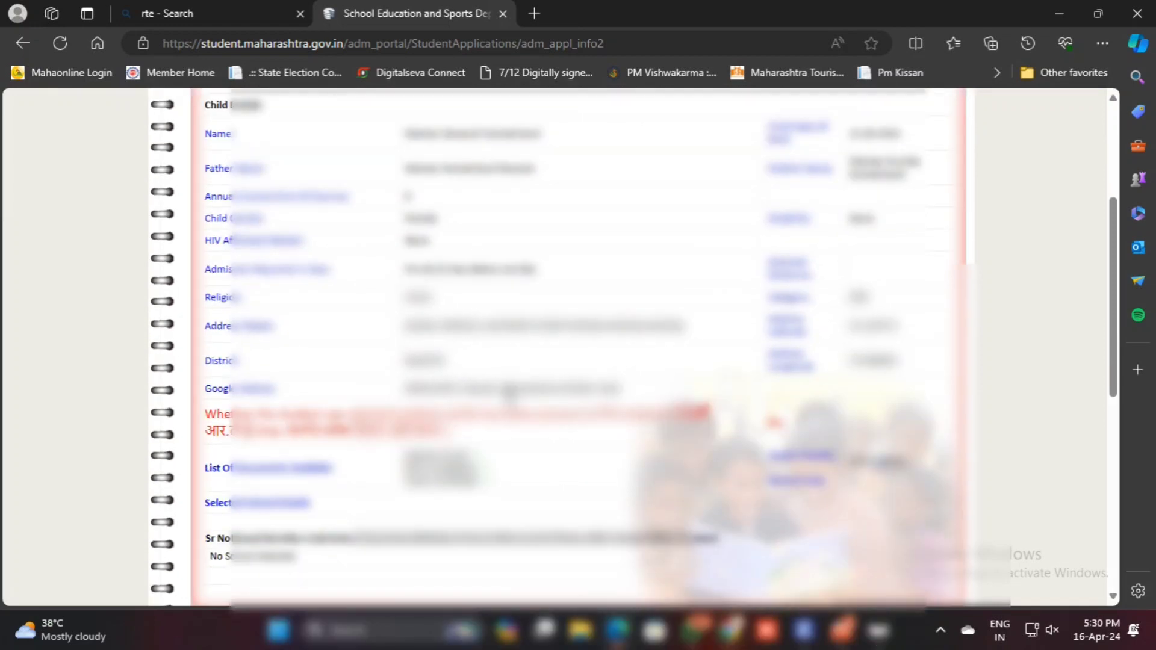
scroll(509, 396, "up", 7)
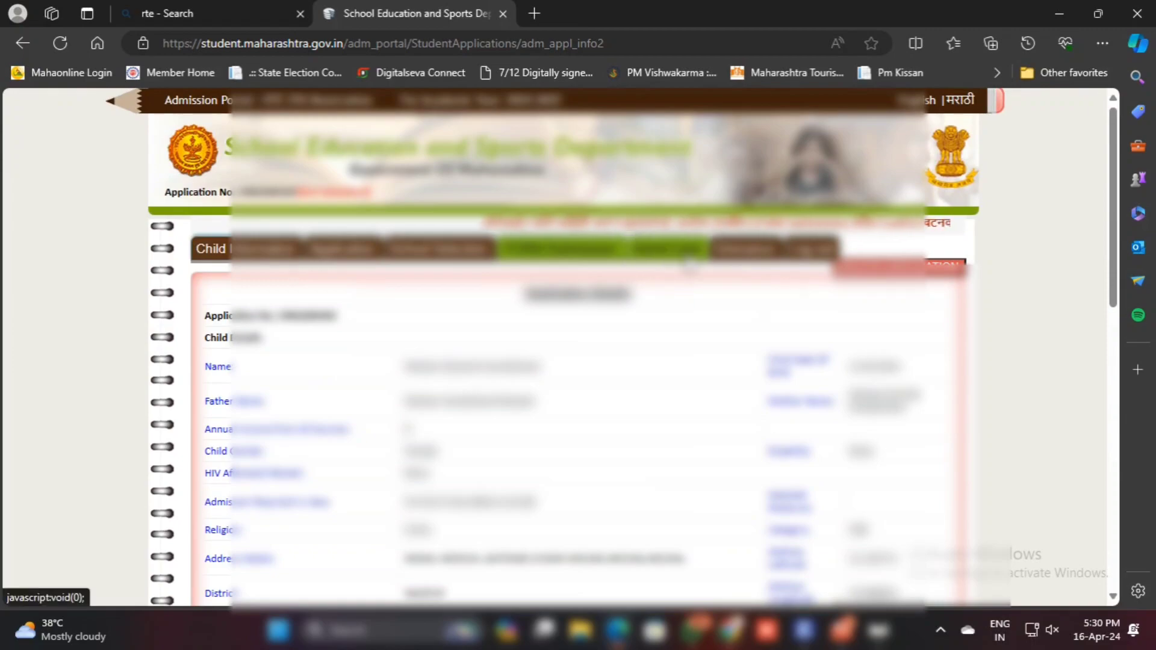
left_click(688, 259)
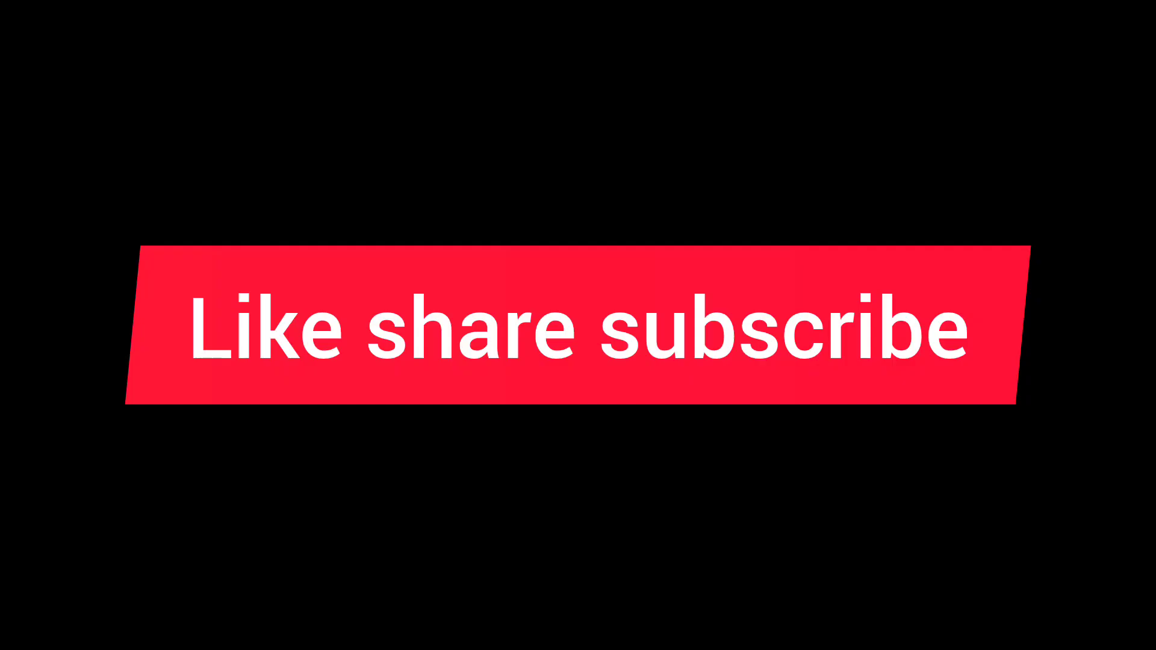